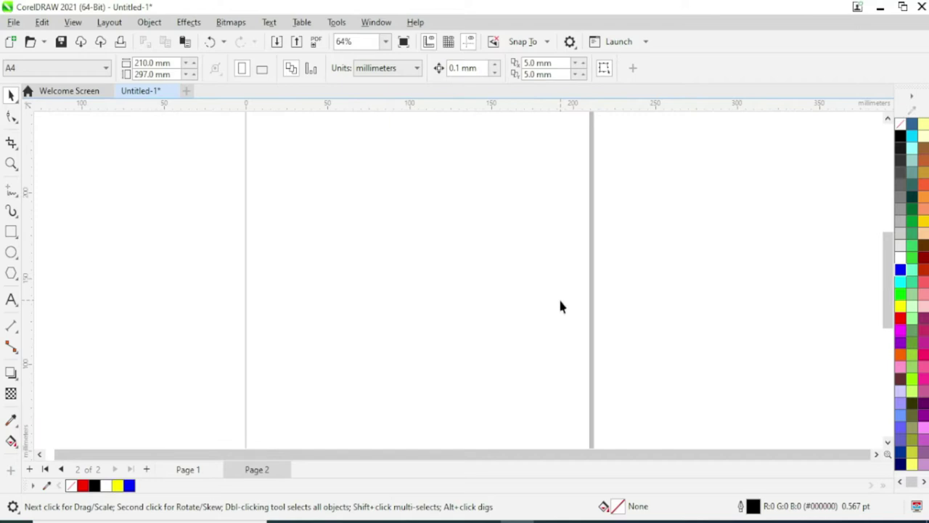
Draw a circle near the page centre and drag out an offset copy.
click(11, 252)
drag(334, 211, 508, 386)
key(space)
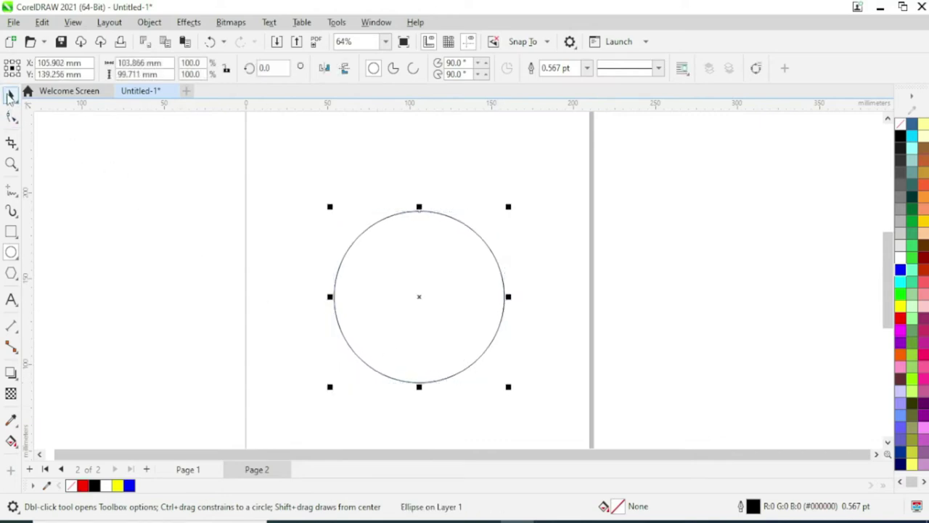
drag(360, 285, 416, 297)
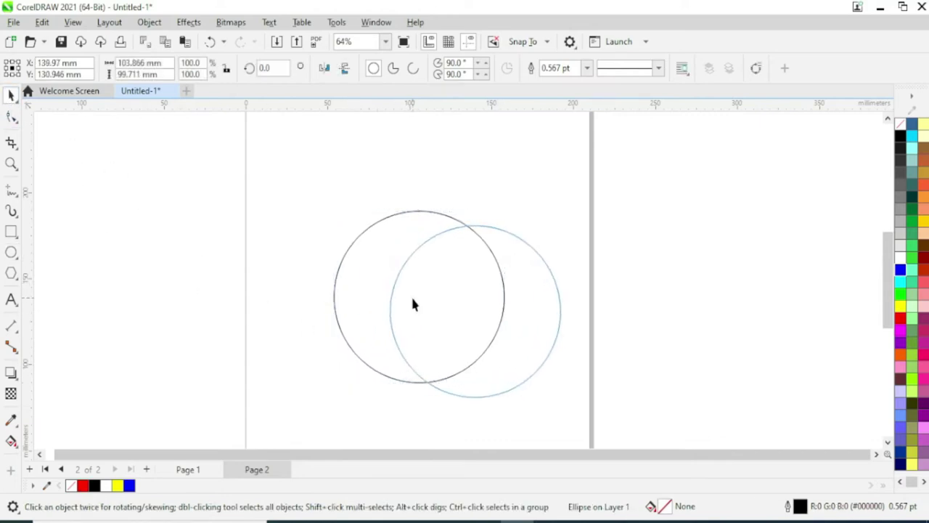
Resize the copy to about 90.986 × 81.99 mm, shifted left and down inside the first.
drag(564, 221, 514, 270)
drag(479, 305, 392, 285)
drag(434, 234, 471, 234)
drag(444, 361, 479, 385)
drag(407, 294, 416, 304)
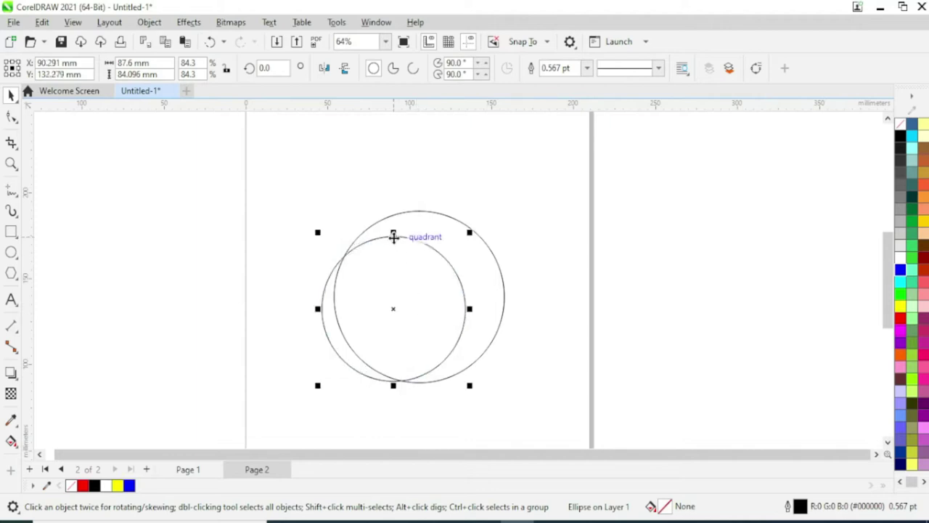
drag(392, 236, 394, 246)
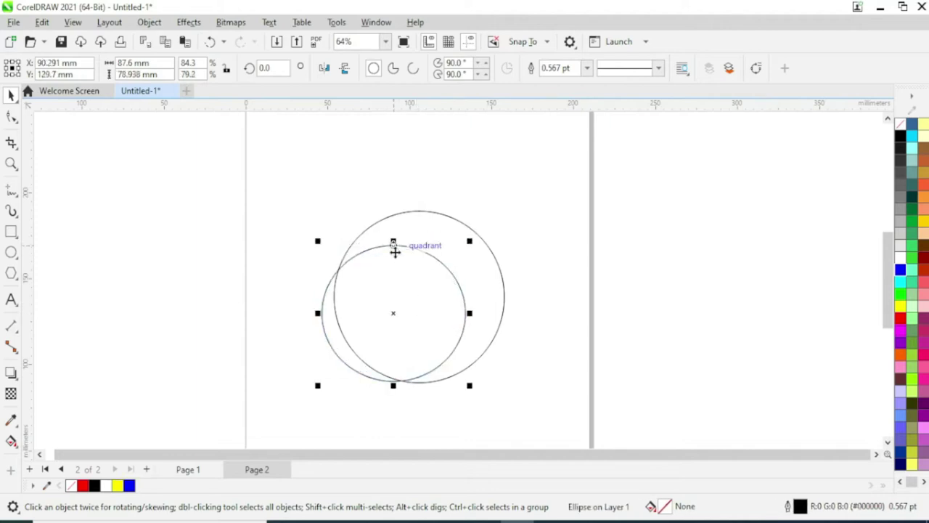
drag(472, 244, 476, 244)
click(583, 296)
click(438, 304)
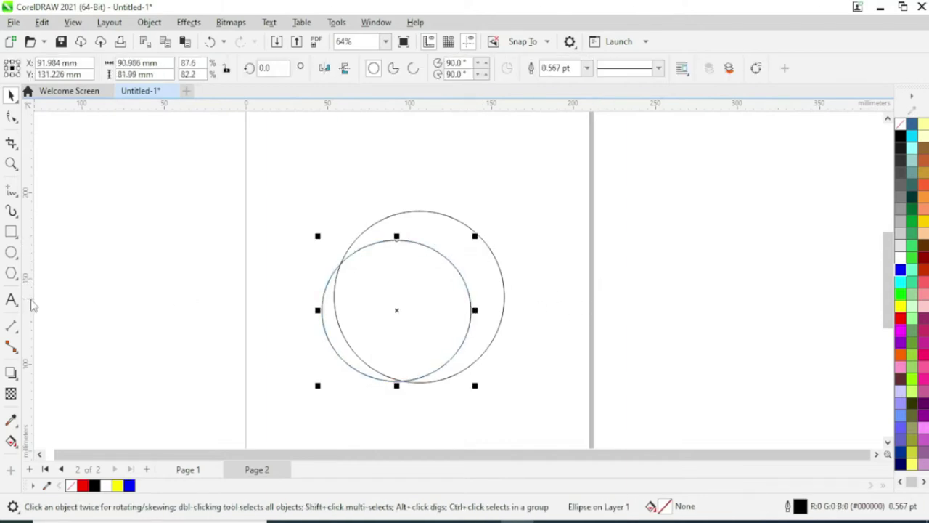
click(11, 273)
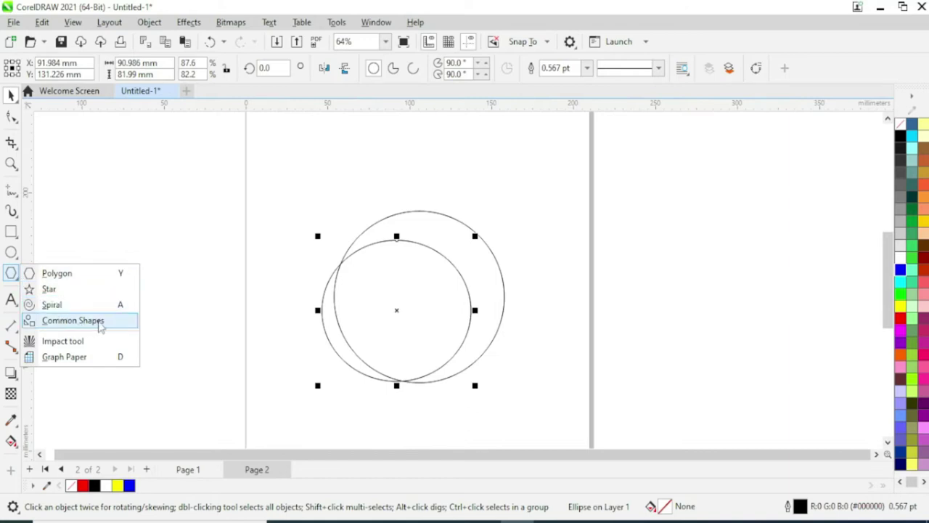
Draw an arch common shape to the right of the page.
click(100, 326)
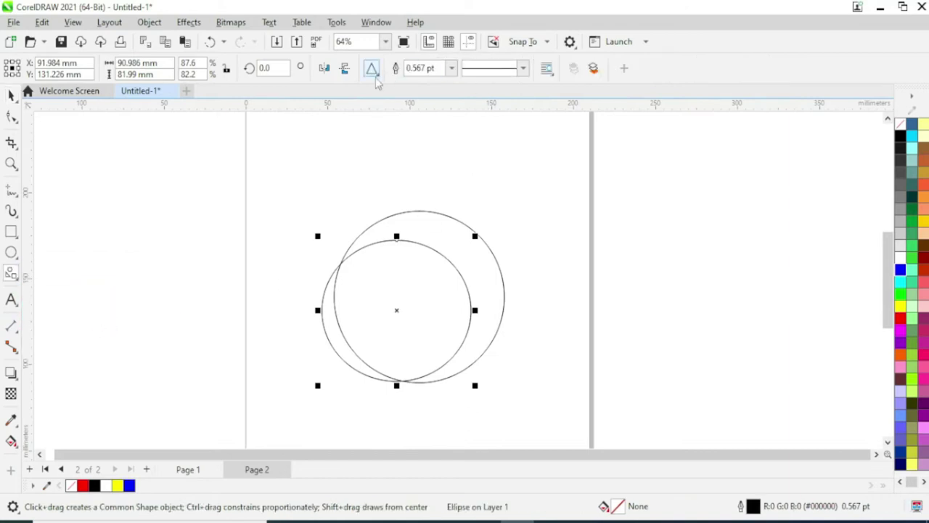
click(372, 69)
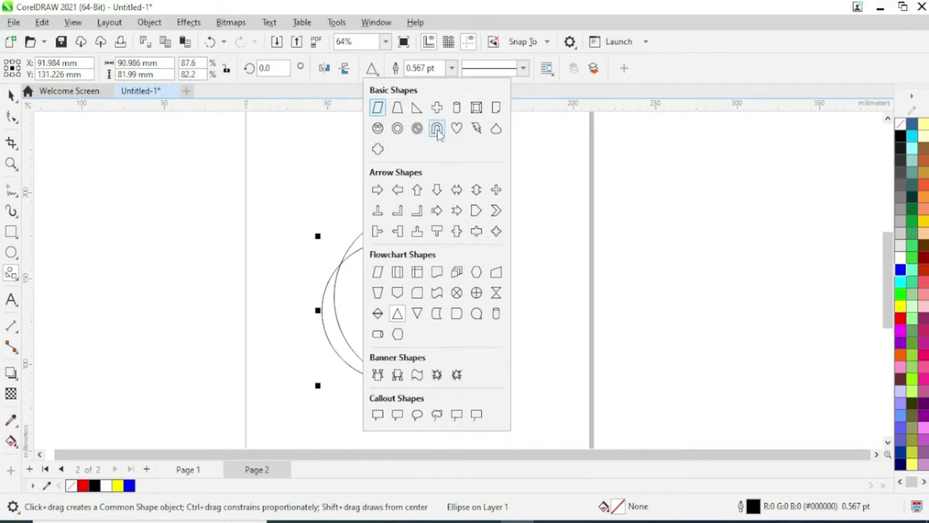
click(438, 131)
mouse_move(593, 222)
mouse_down()
mouse_move(637, 281)
mouse_move(701, 327)
mouse_up()
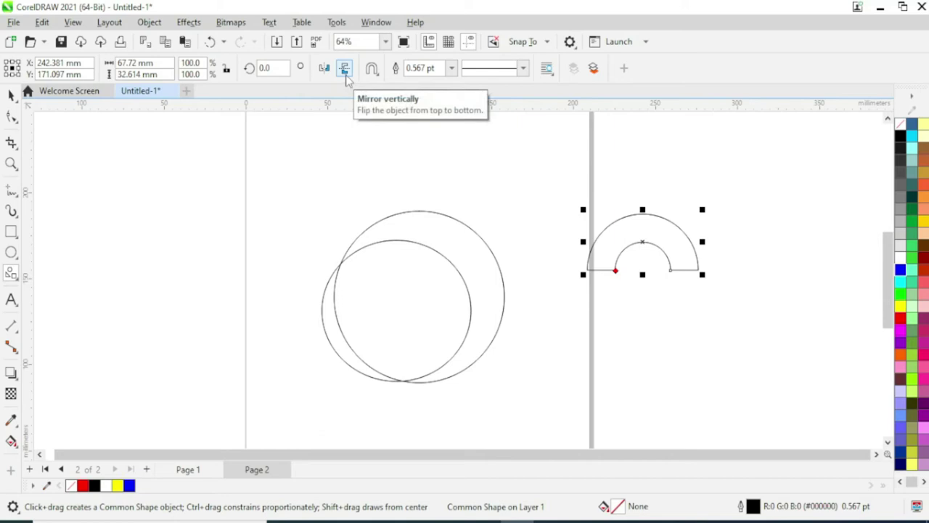
Flip the arch vertically and move it onto the circles' upper right edge at about 69.2 × 33.3 mm.
click(346, 72)
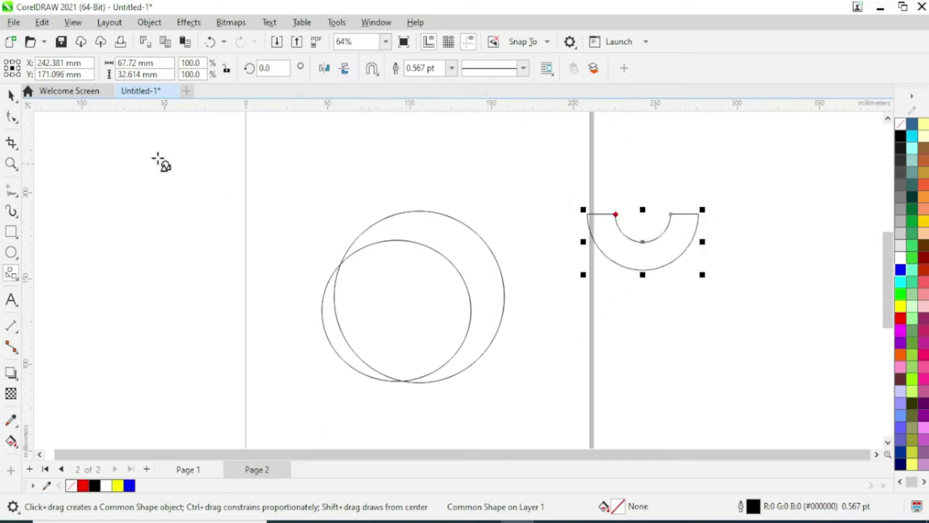
click(10, 95)
drag(662, 247, 495, 296)
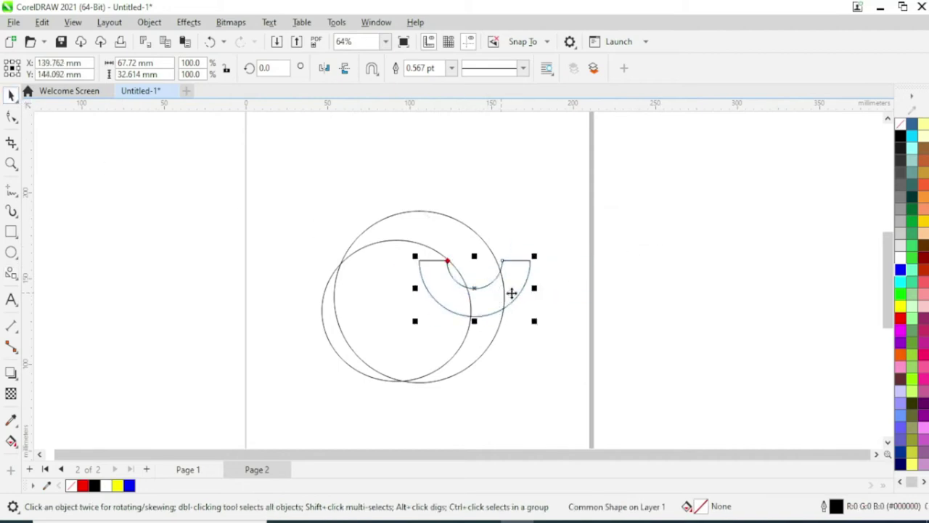
drag(535, 257, 510, 273)
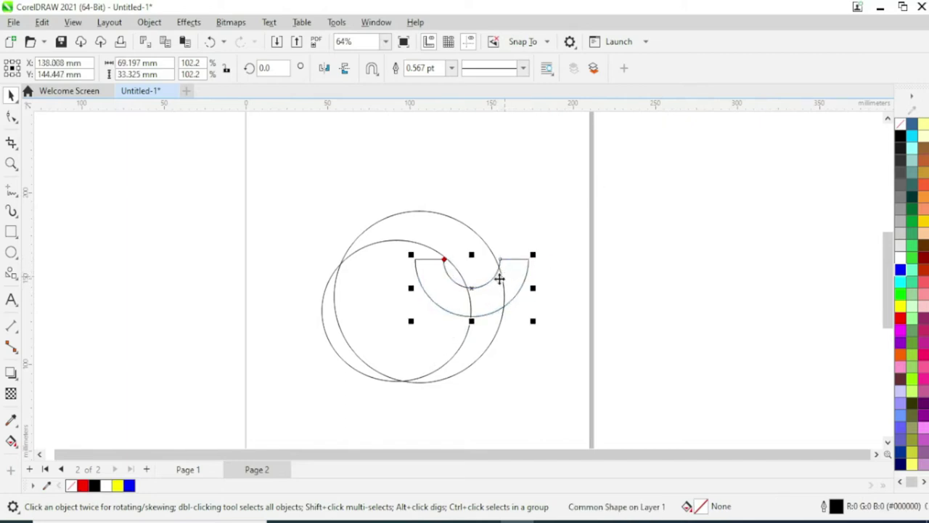
shift+click(394, 313)
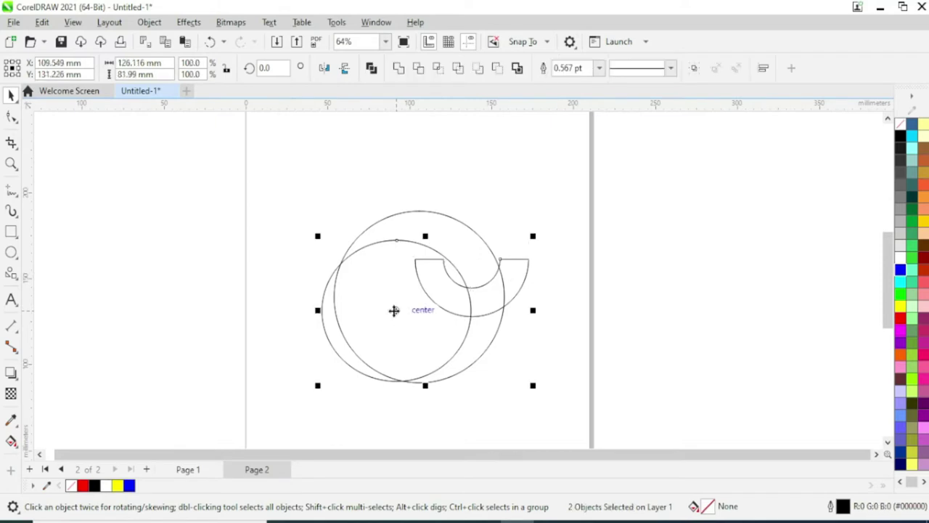
Weld the arch to the inner circle, trim the outer circle with it, and delete the cutter.
click(399, 68)
click(642, 265)
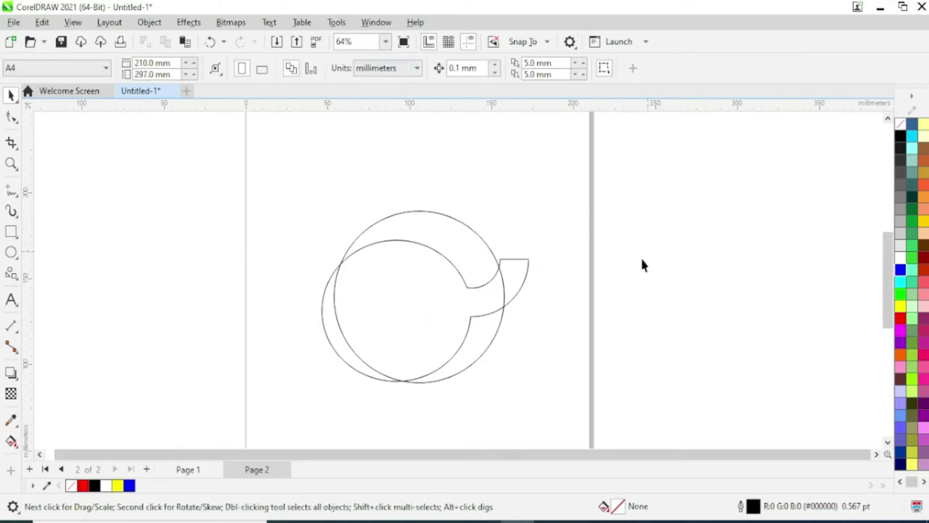
click(393, 314)
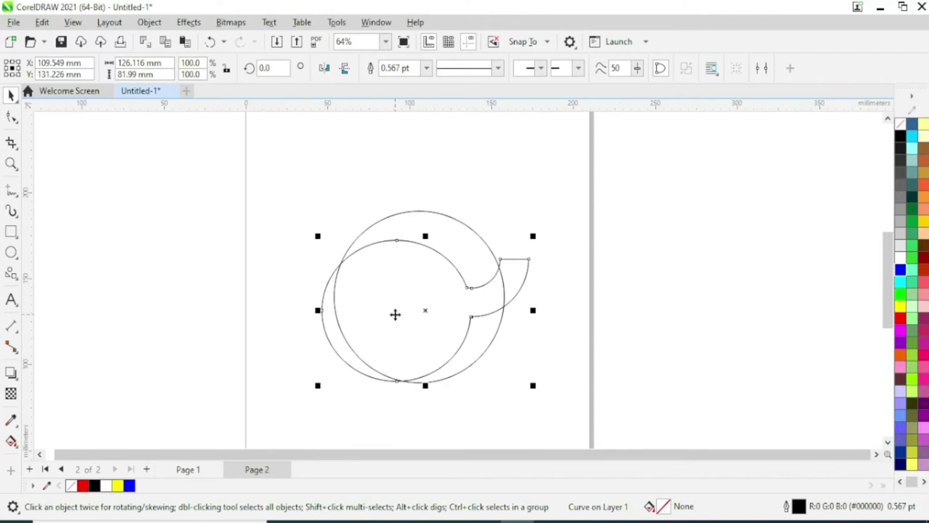
shift+click(461, 249)
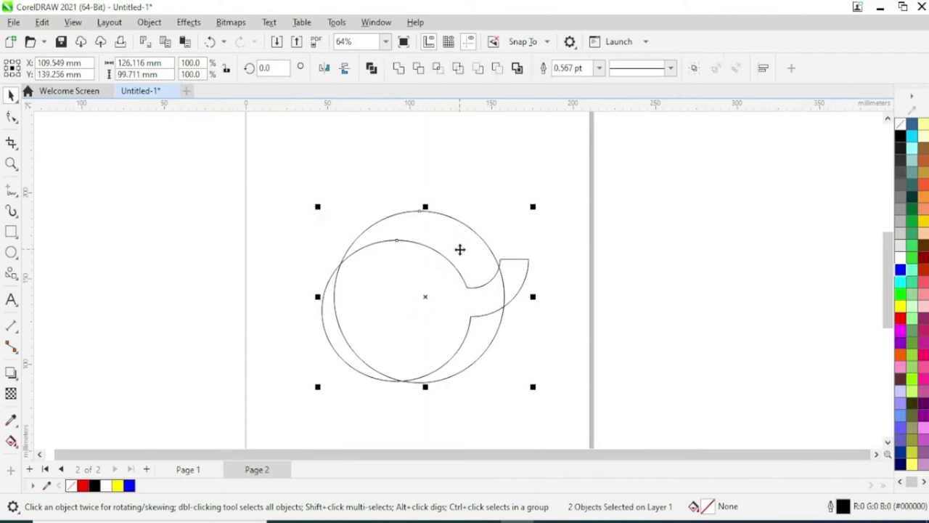
click(419, 69)
click(508, 240)
drag(423, 316, 668, 294)
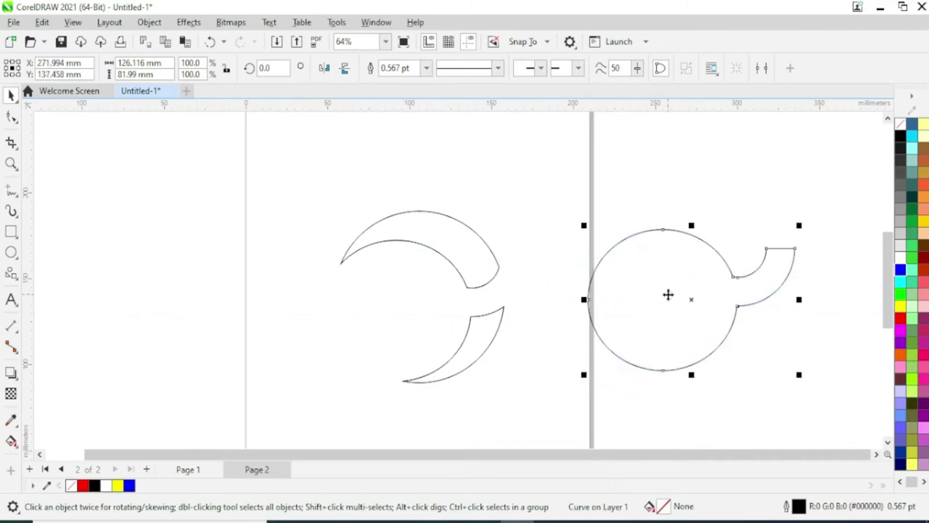
key(Delete)
Break the trimmed crescent apart and delete its lower piece.
drag(390, 222, 414, 205)
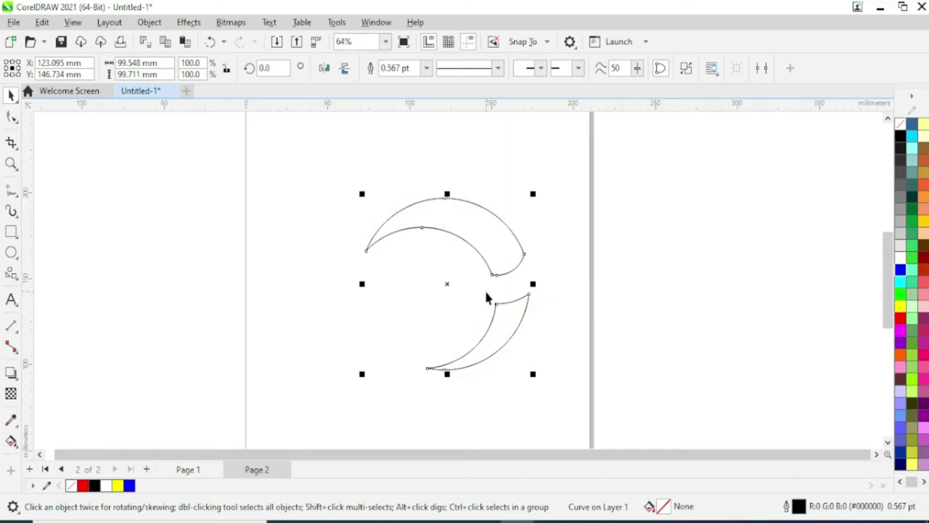
key(ctrl+k)
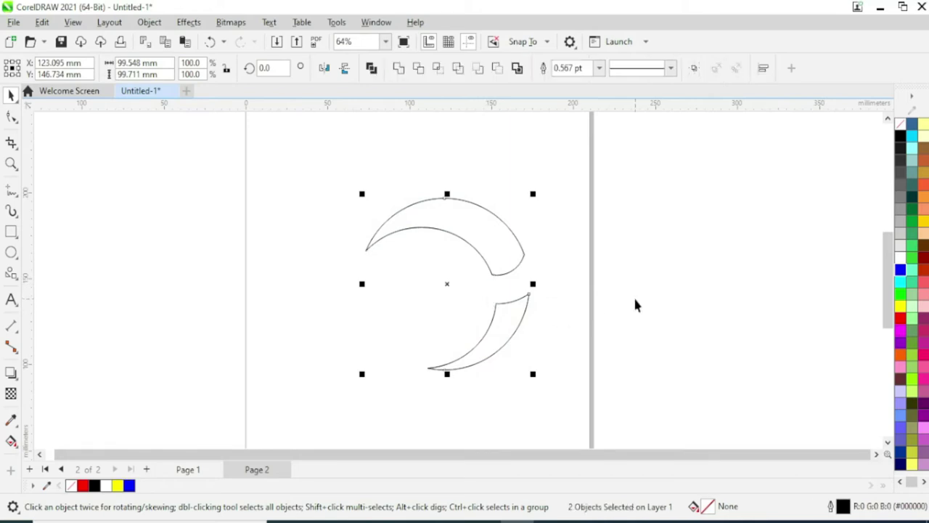
click(572, 283)
drag(377, 413, 377, 416)
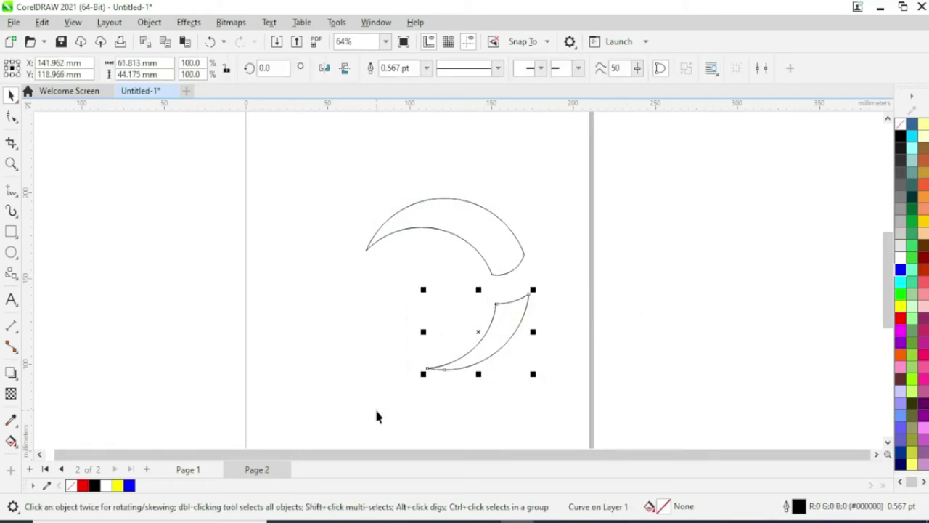
key(Delete)
Add and delete nodes on the crescent to smooth the curve near its tip.
scroll(468, 297, up, 2)
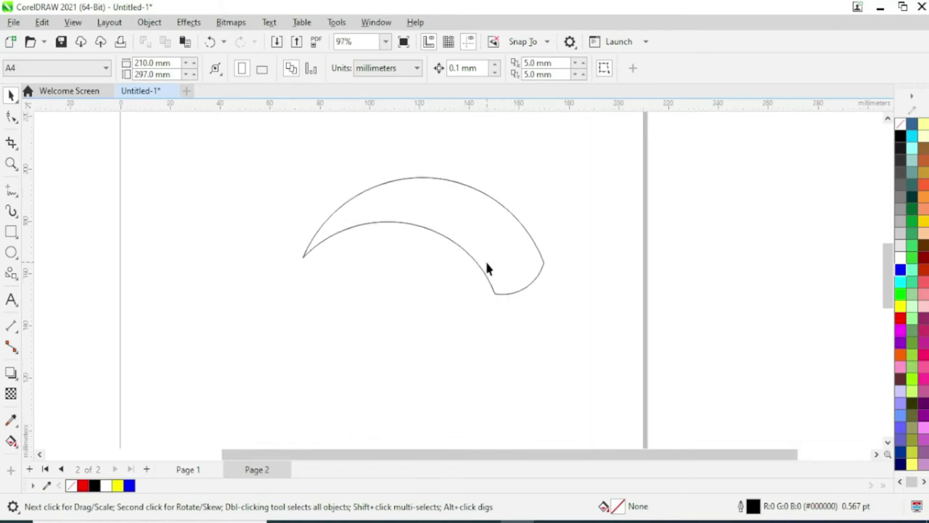
drag(608, 341, 608, 341)
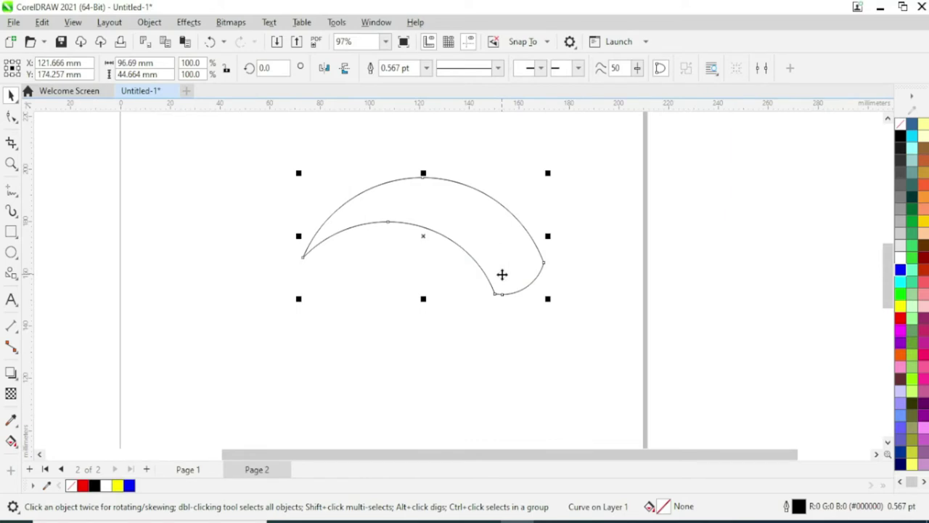
key(F10)
scroll(500, 298, up, 1)
scroll(501, 299, up, 4)
scroll(499, 299, up, 2)
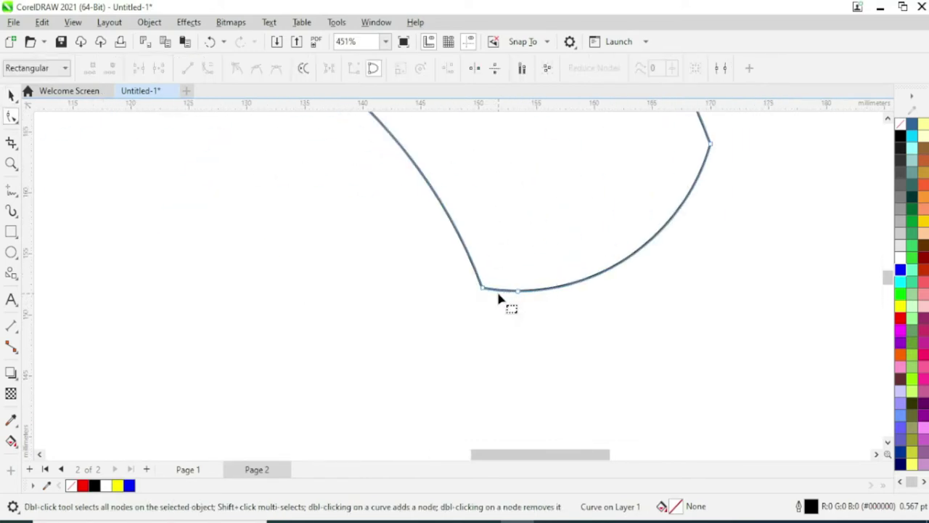
scroll(500, 300, up, 3)
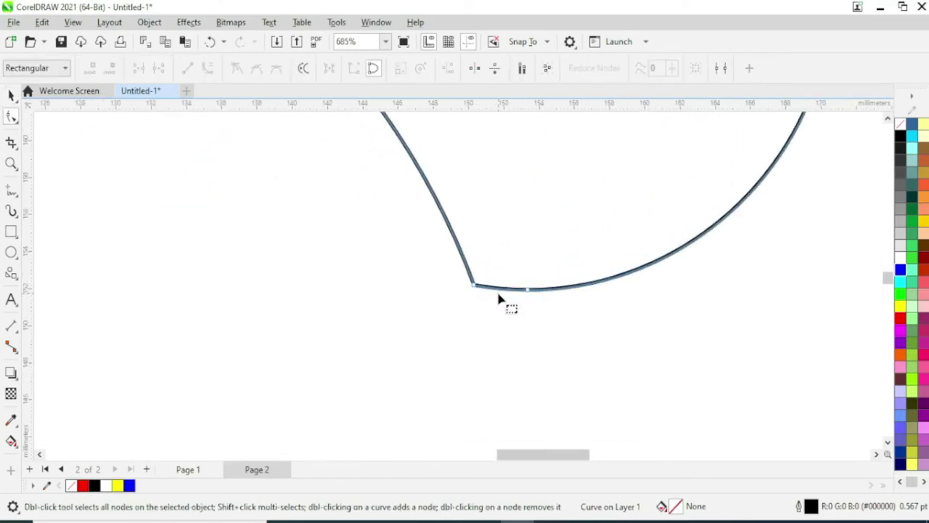
double_click(443, 218)
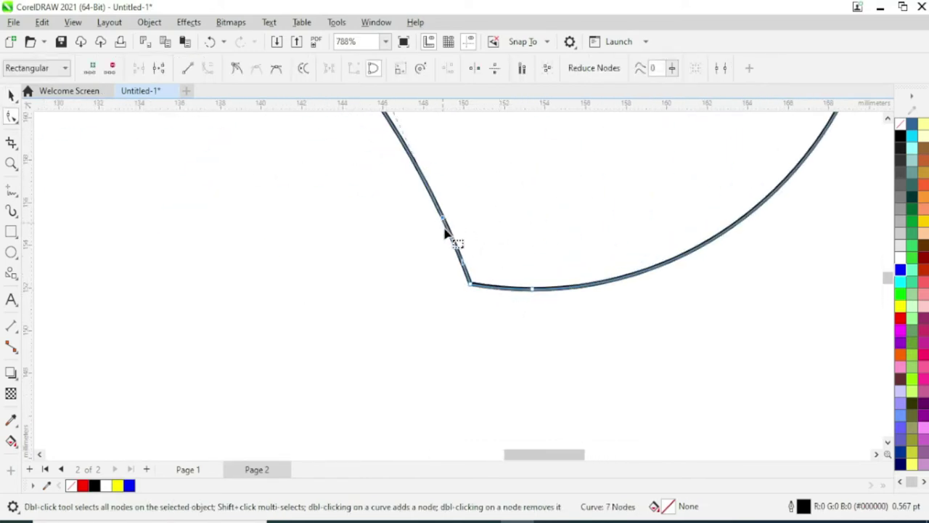
double_click(472, 287)
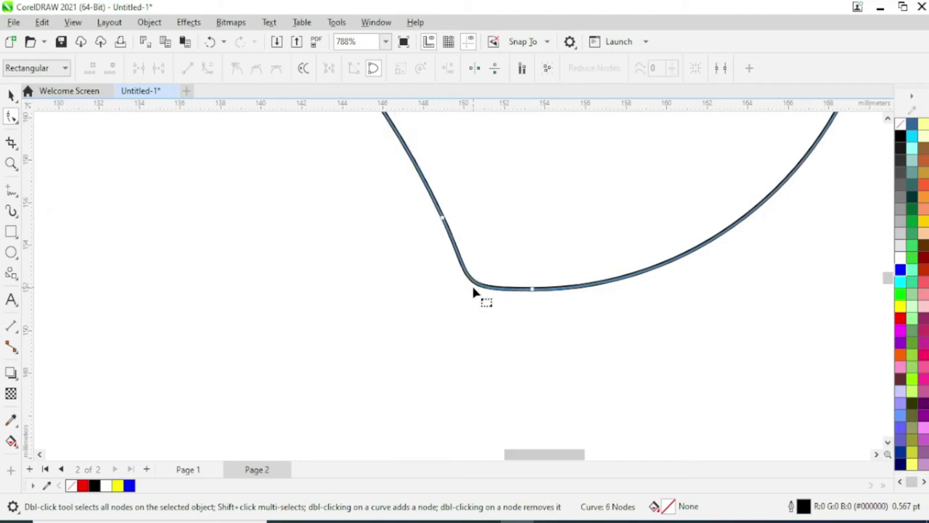
click(533, 291)
drag(458, 297, 509, 299)
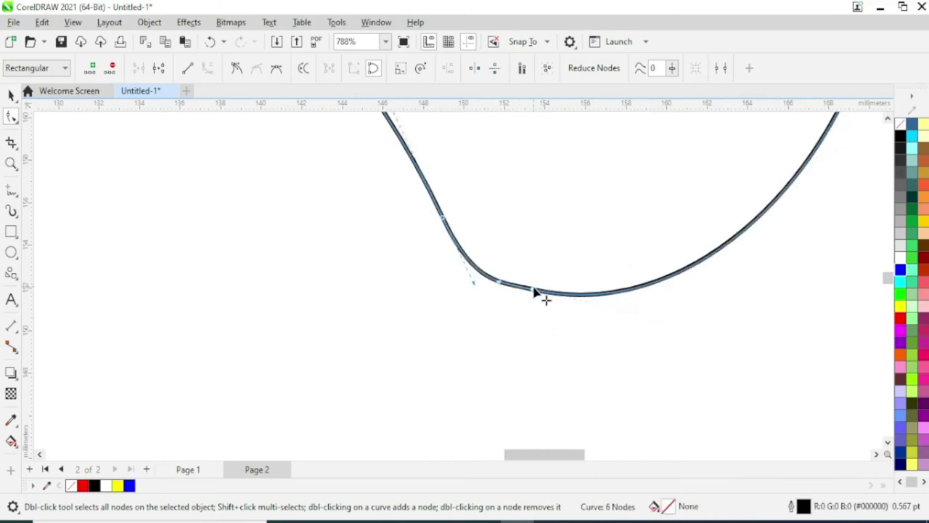
key(Delete)
scroll(601, 341, down, 1)
scroll(601, 341, down, 1)
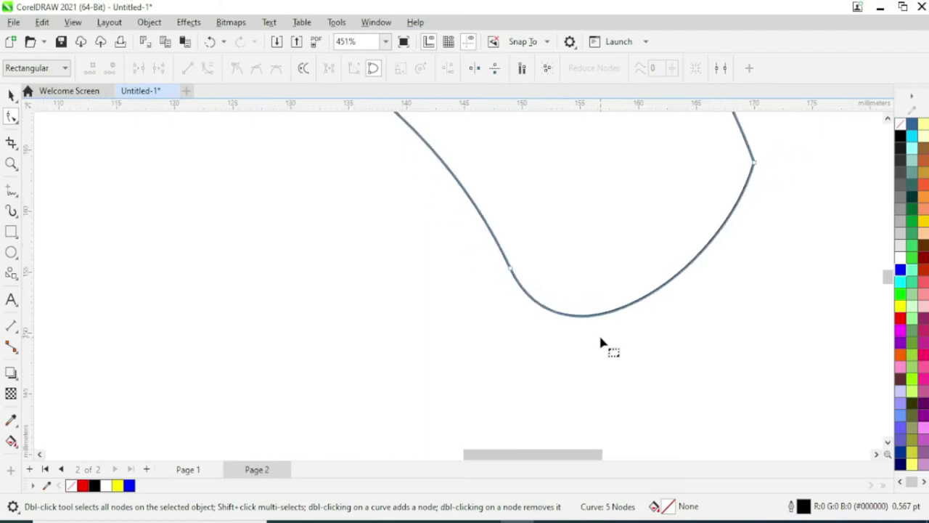
scroll(601, 344, down, 1)
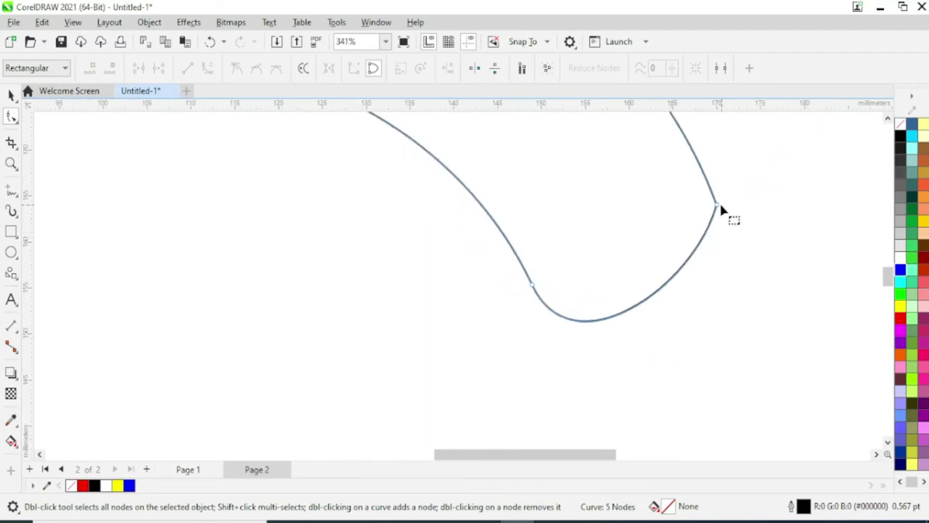
Bend the right tip into a rounded, downward-curling hook and zoom back out.
double_click(703, 172)
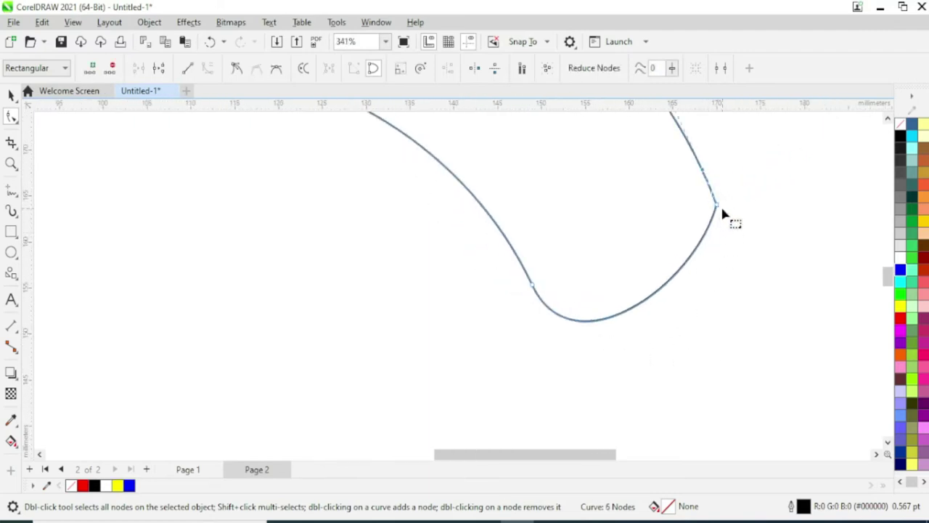
double_click(716, 207)
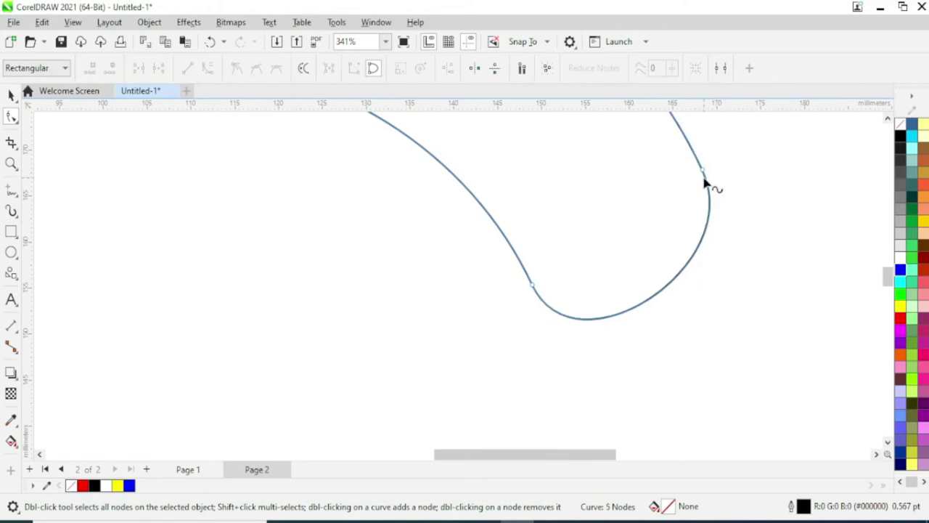
click(709, 186)
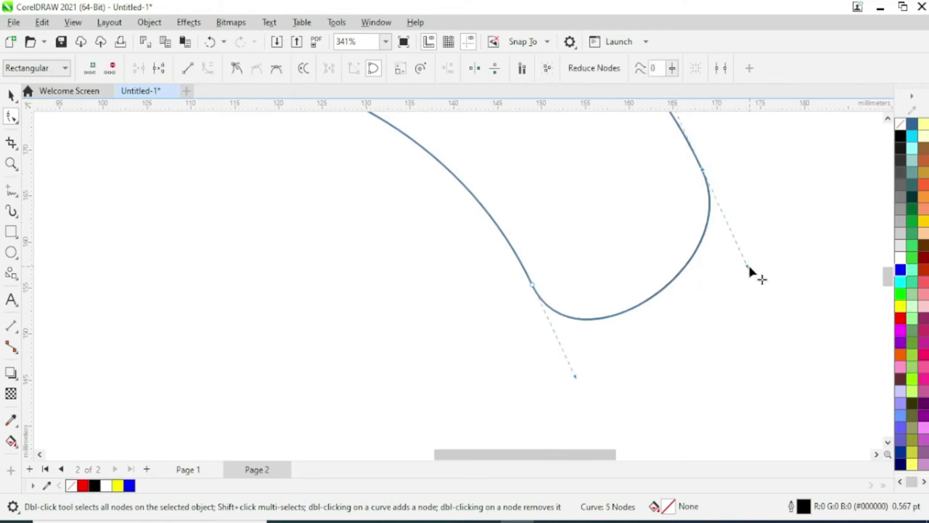
drag(750, 267, 761, 299)
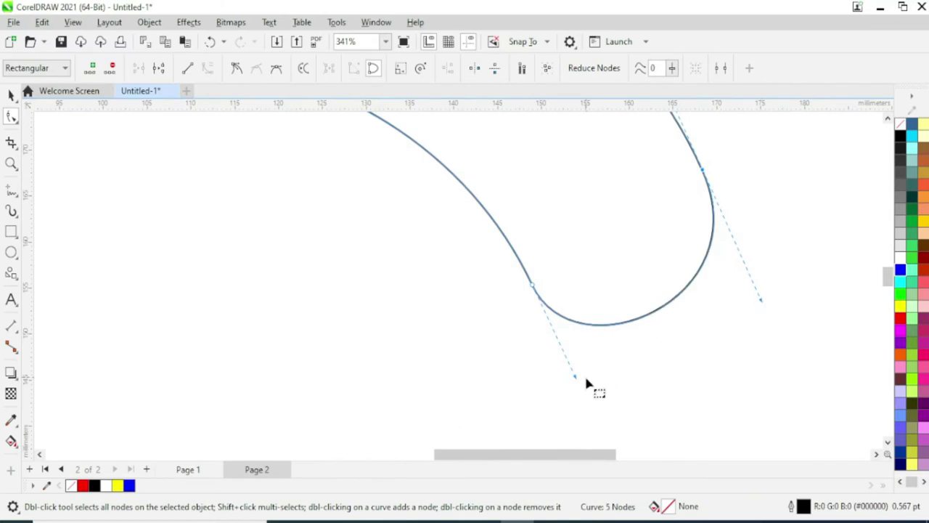
drag(586, 380, 591, 382)
scroll(532, 348, down, 1)
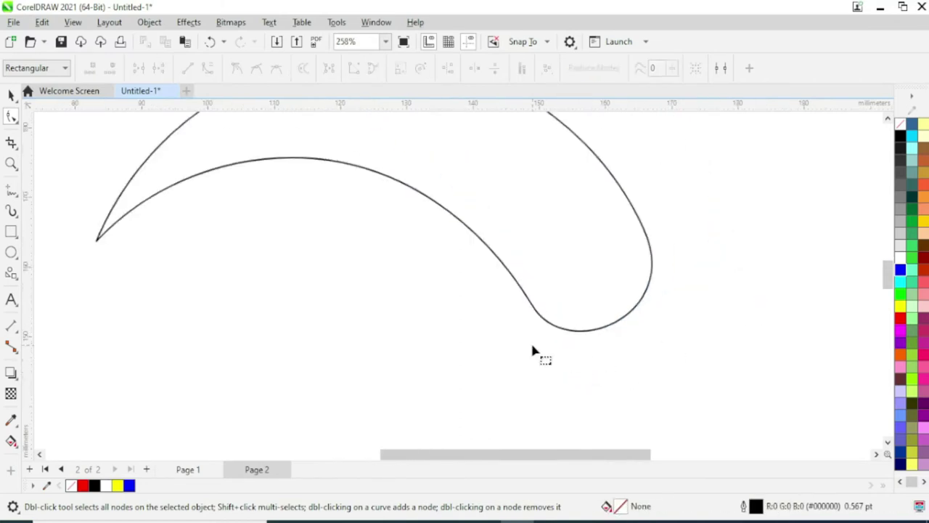
scroll(532, 351, down, 2)
scroll(533, 351, down, 1)
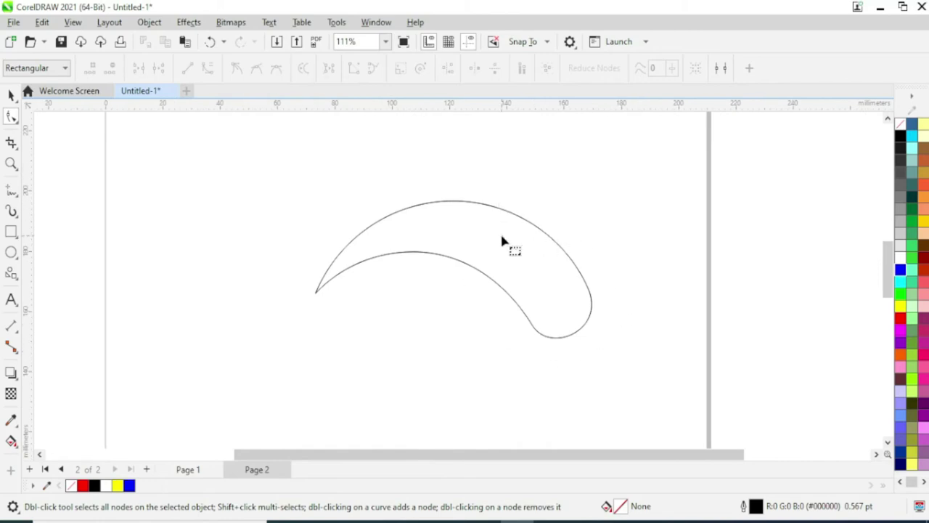
Give the crescent a blue fill and blue outline.
click(11, 95)
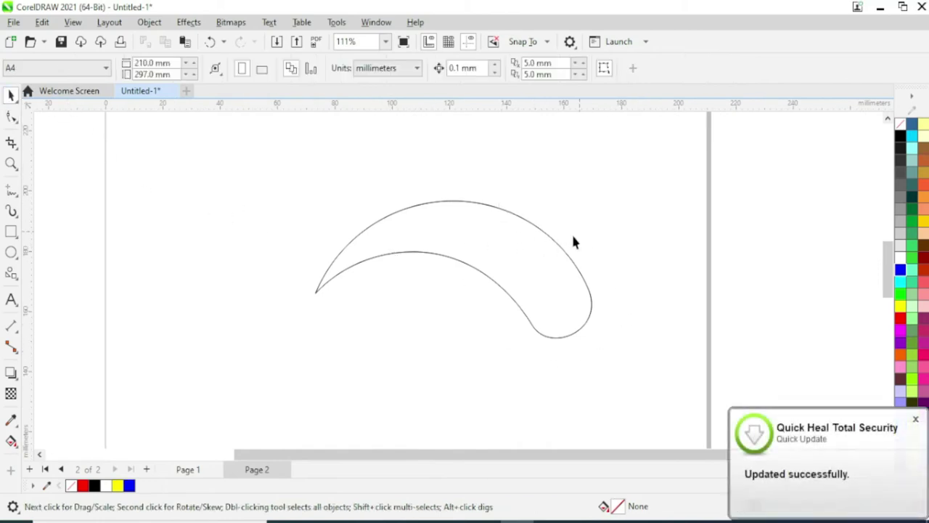
click(493, 237)
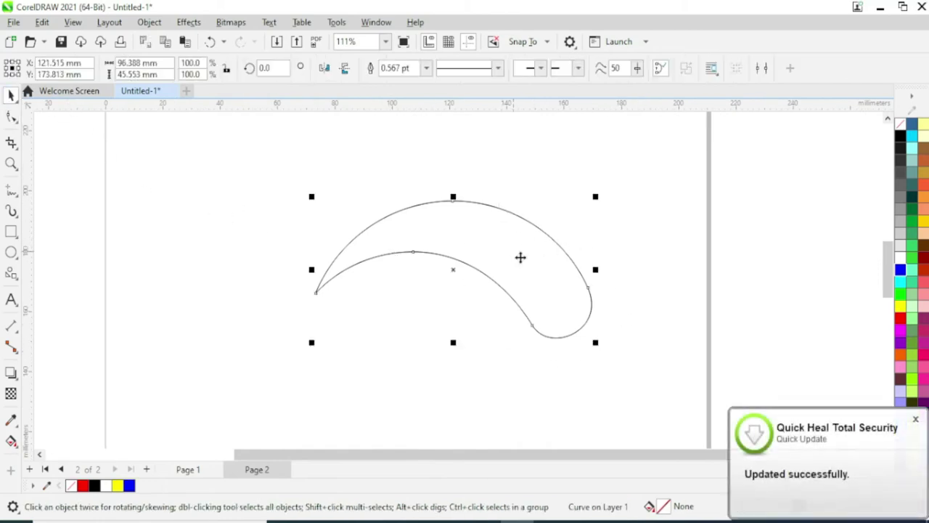
click(916, 420)
click(900, 269)
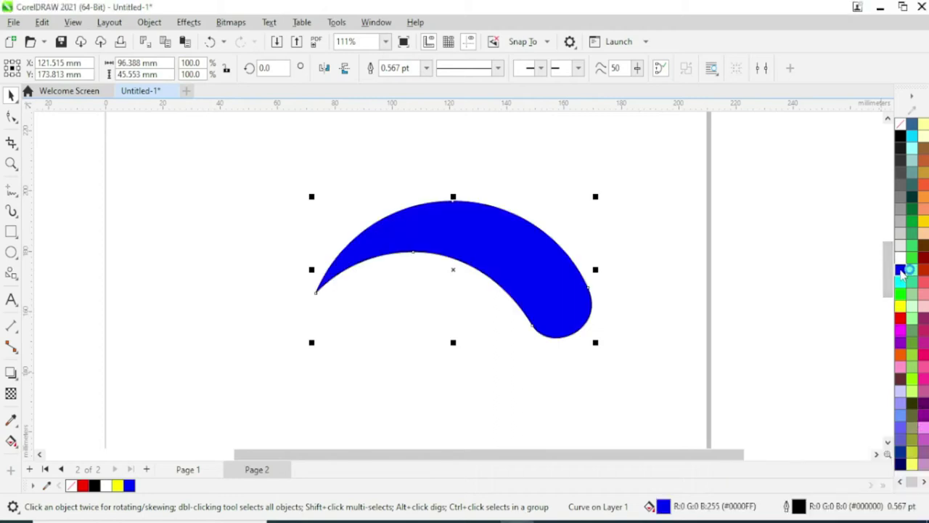
right_click(901, 270)
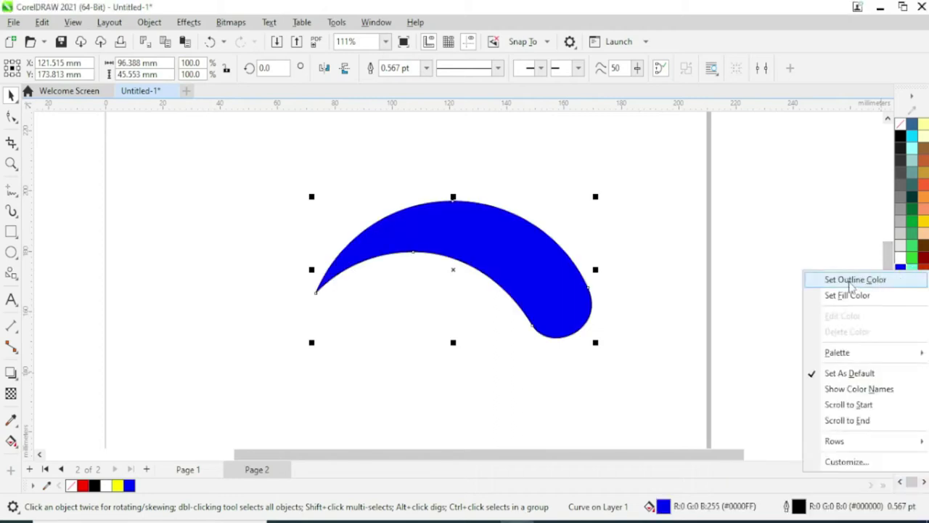
click(851, 281)
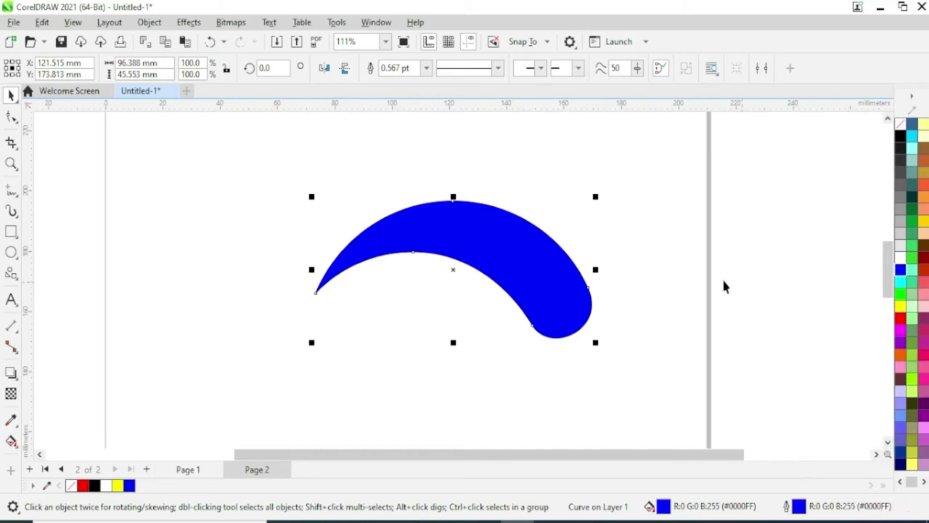
Duplicate the crescent, mirror the copy both ways below it, and scale both into a circle.
click(722, 276)
mouse_move(499, 245)
mouse_down()
mouse_move(535, 233)
mouse_move(522, 347)
mouse_up()
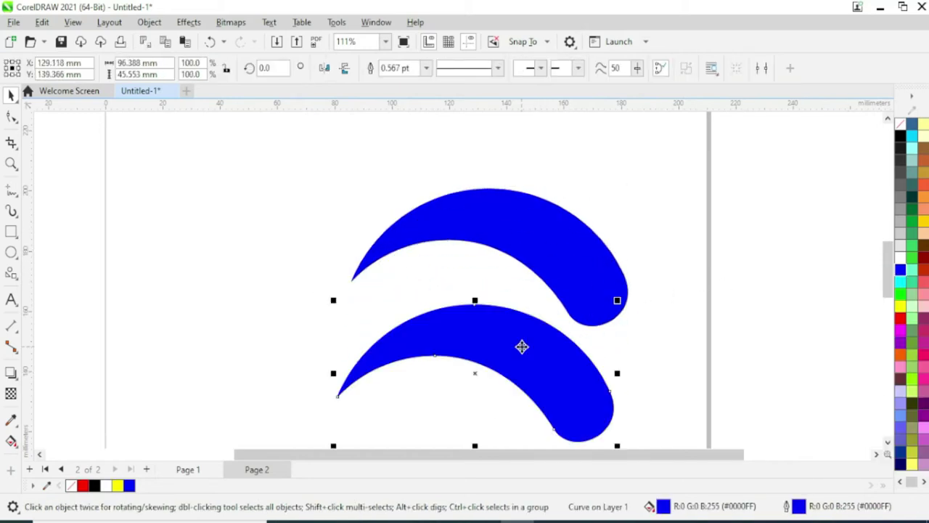
click(344, 69)
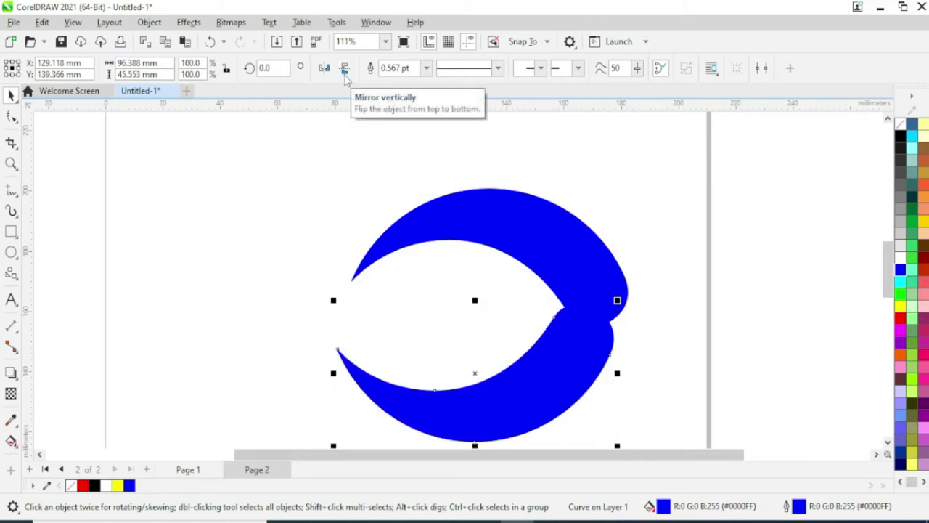
drag(617, 372, 342, 368)
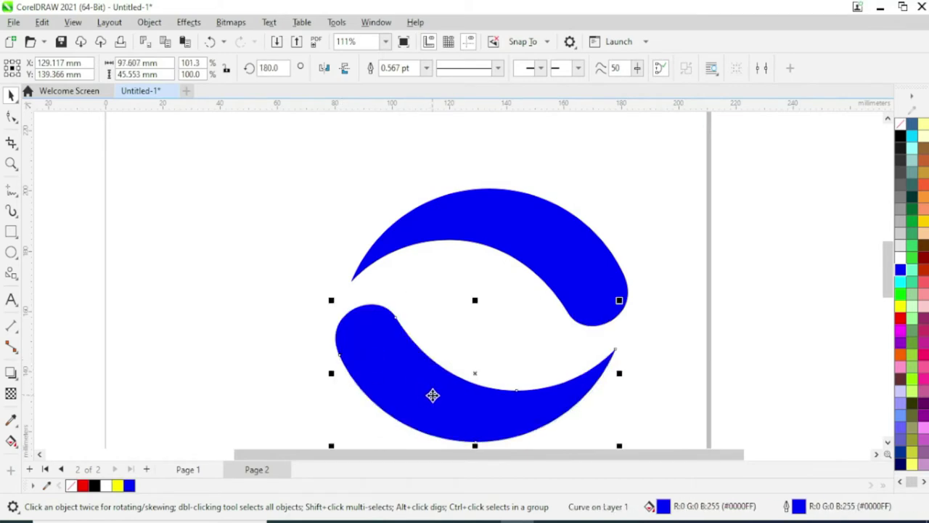
drag(408, 376, 416, 350)
drag(283, 161, 678, 445)
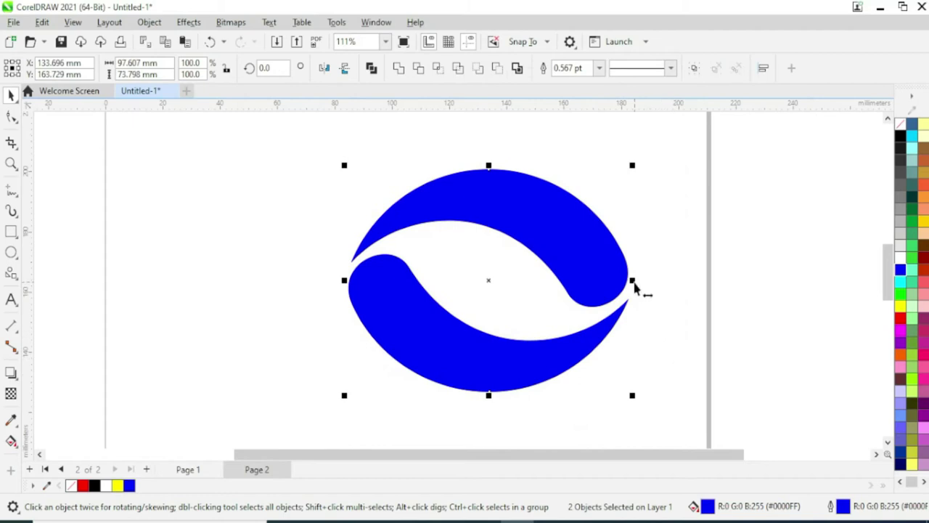
drag(632, 281, 598, 283)
click(644, 339)
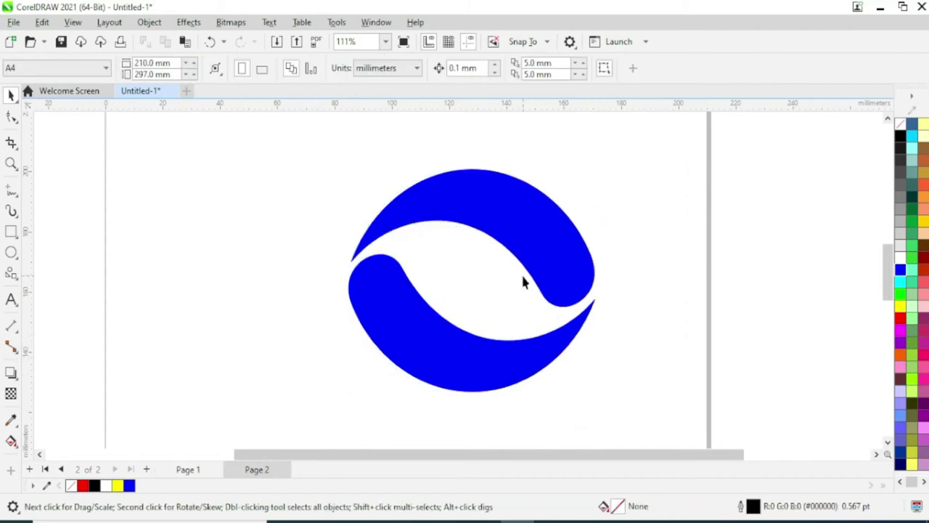
key(ctrl+F11)
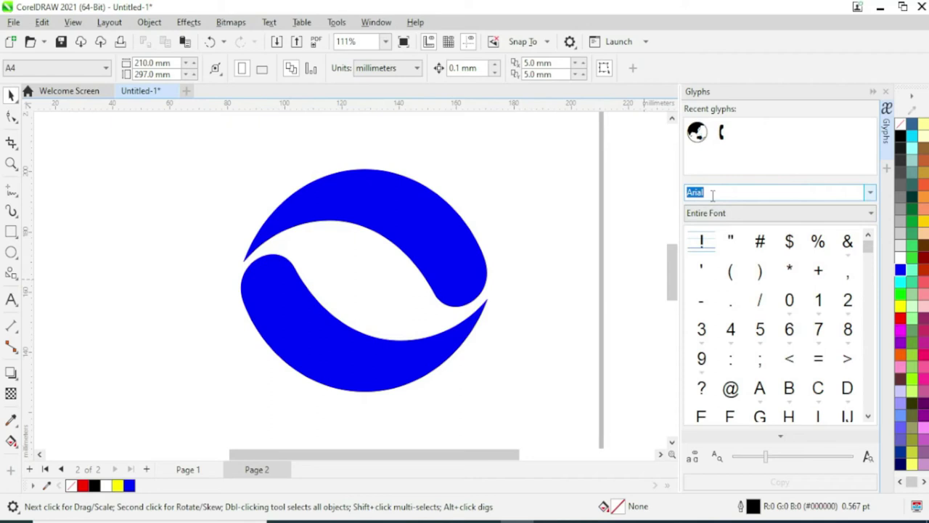
Place a blue 78.253 pt Webdings globe glyph in the eye's central gap.
click(870, 192)
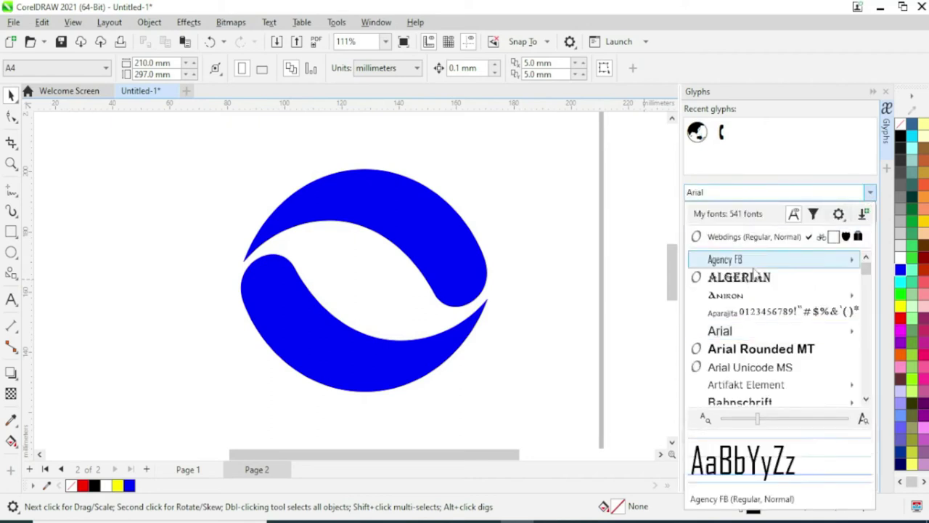
scroll(755, 273, down, 20)
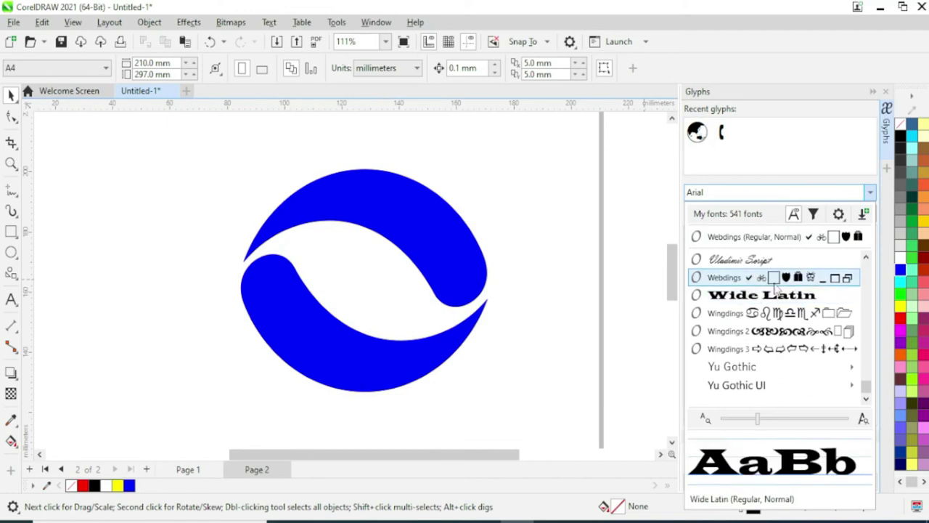
click(762, 279)
drag(869, 267, 870, 321)
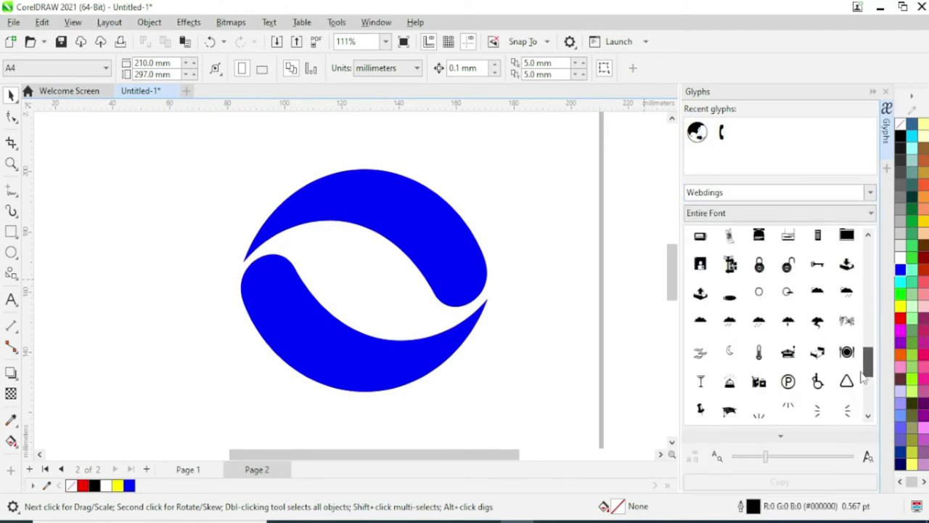
drag(869, 321, 864, 418)
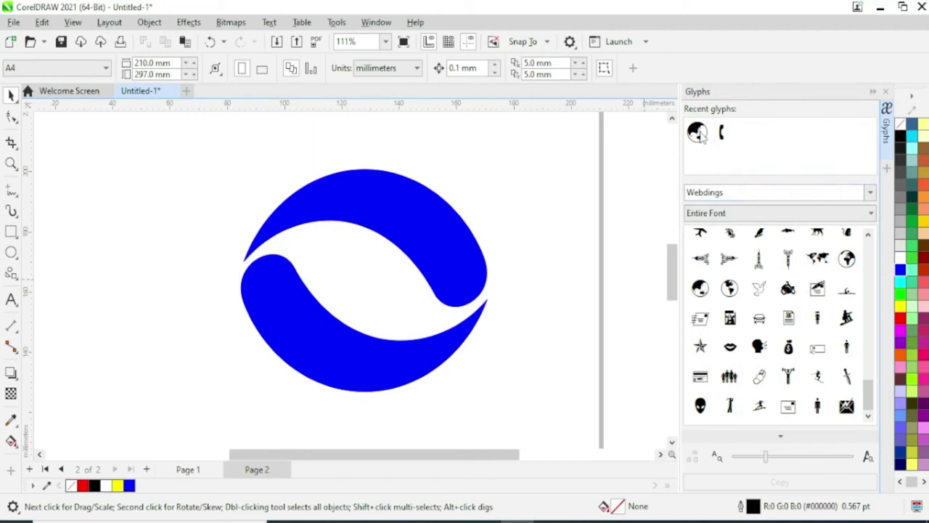
mouse_move(698, 133)
mouse_down()
mouse_move(548, 195)
mouse_move(538, 259)
mouse_up()
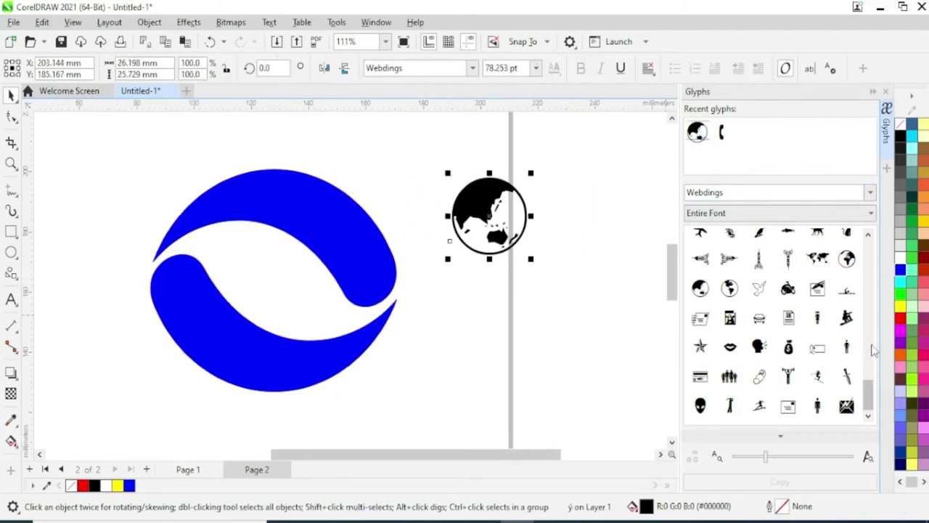
click(901, 270)
drag(499, 213, 286, 277)
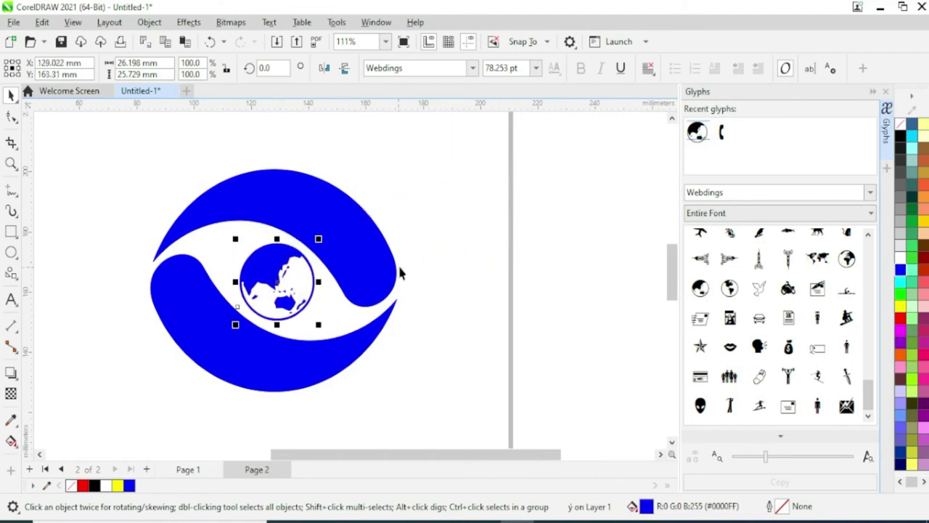
scroll(414, 273, down, 1)
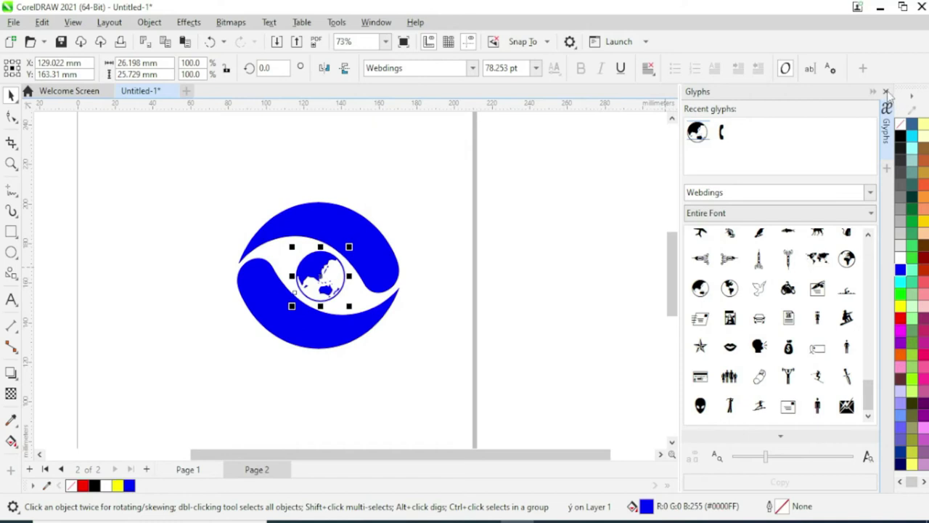
click(886, 92)
Recolour the whole eye logo dark navy.
drag(284, 179, 576, 392)
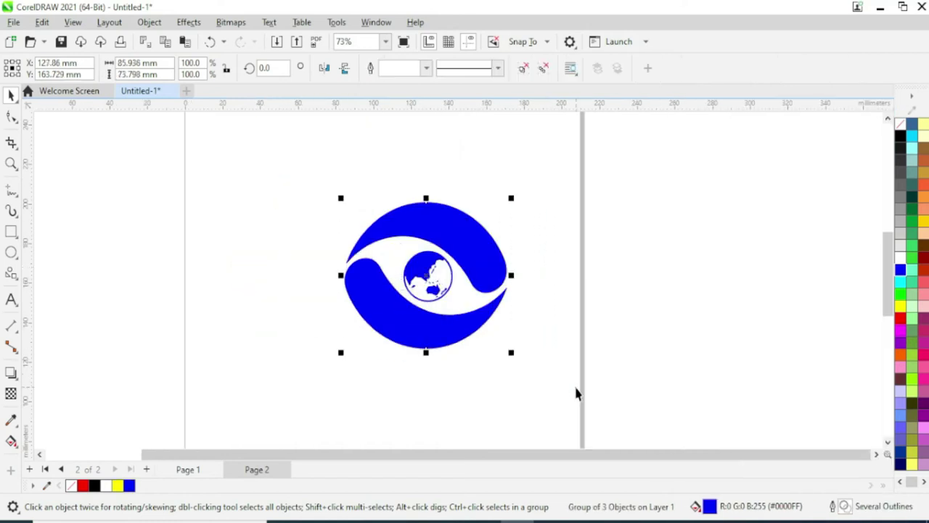
drag(246, 141, 560, 371)
click(901, 468)
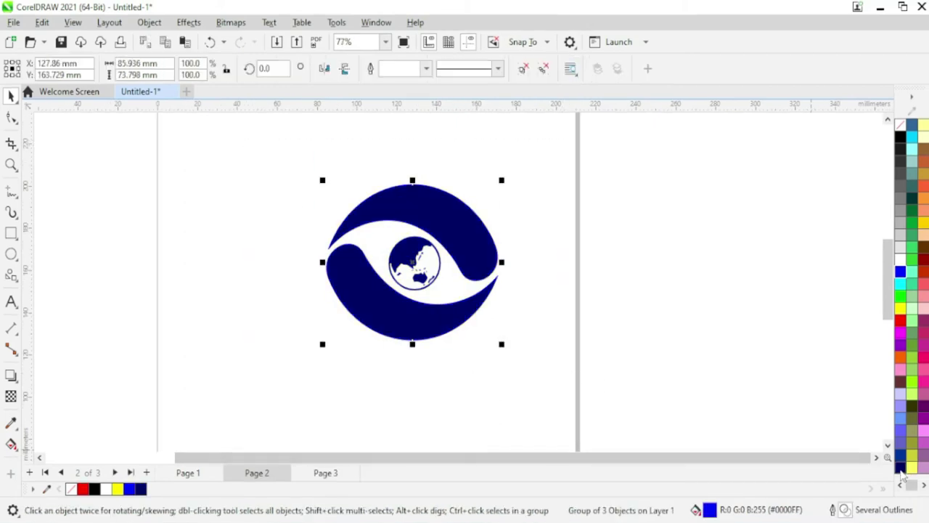
click(639, 337)
Draw a square tile around the logo and round its top-left corner to 10 mm.
click(11, 233)
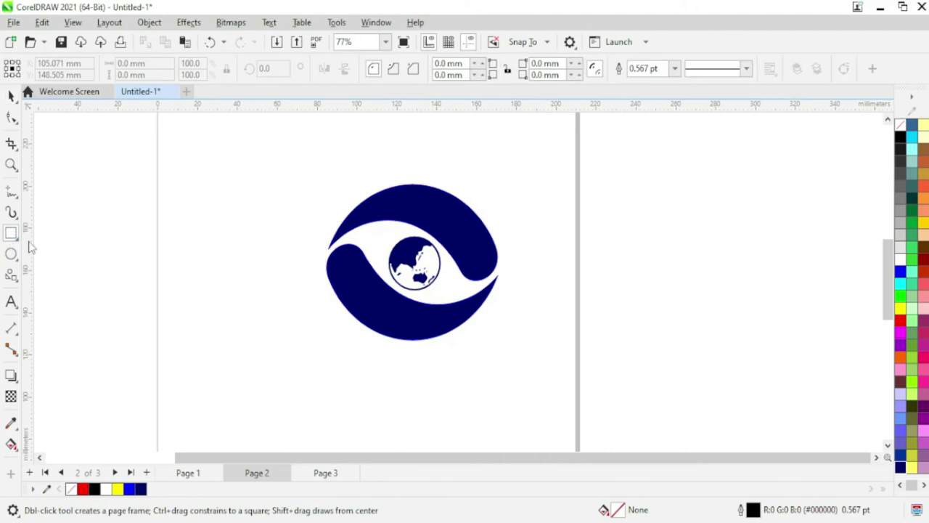
drag(305, 165, 509, 386)
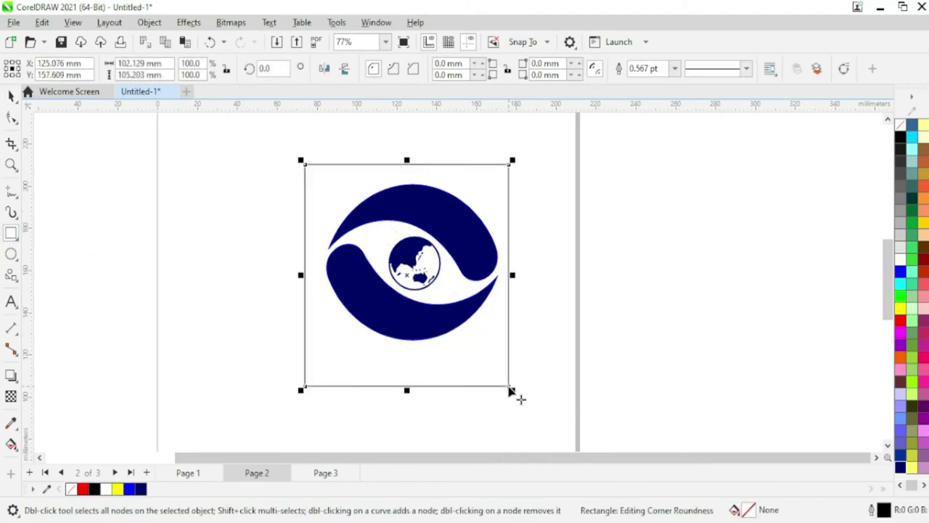
key(F10)
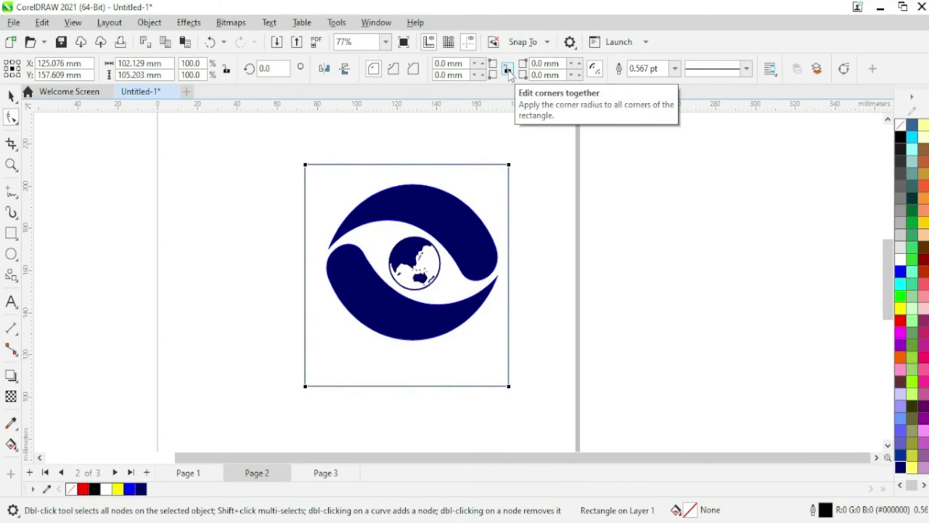
click(454, 64)
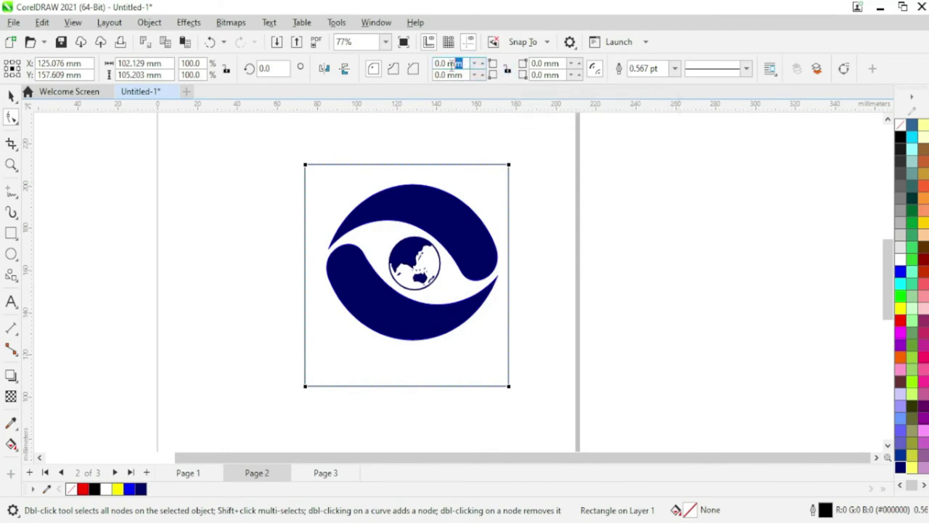
text(10)
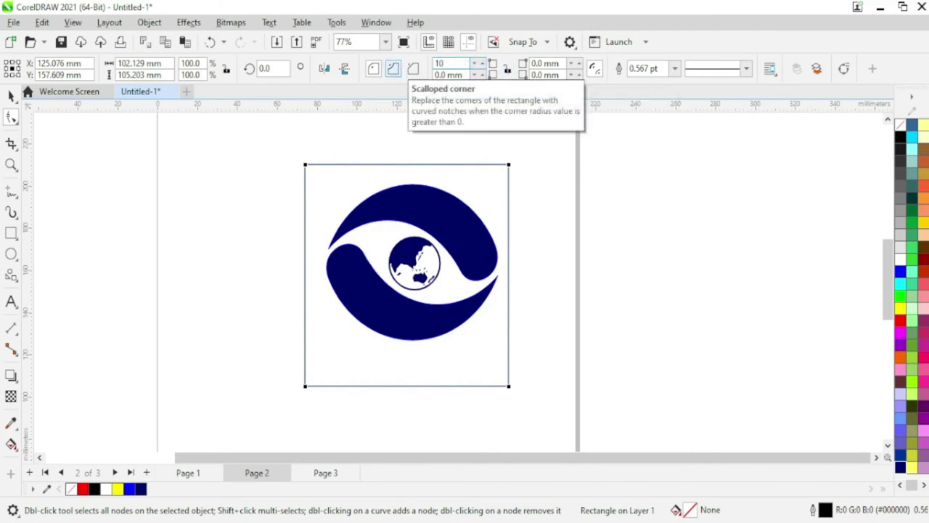
key(Return)
Round the tile's top-right corner to 10 mm as well.
click(11, 95)
click(306, 227)
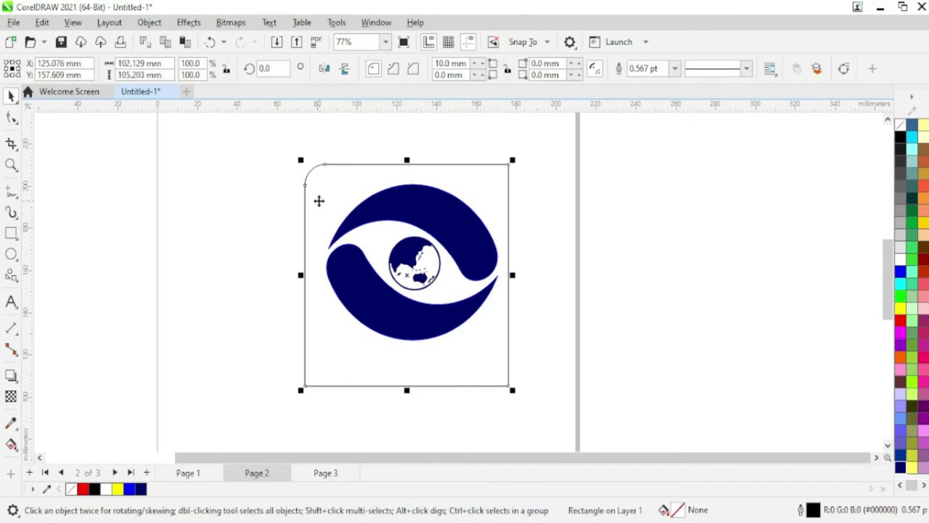
double_click(563, 64)
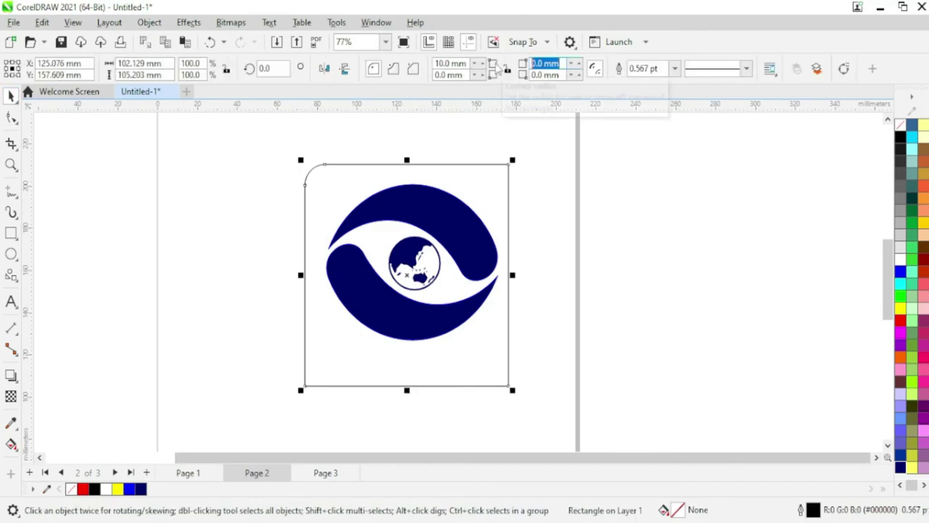
text(10)
key(Return)
click(585, 276)
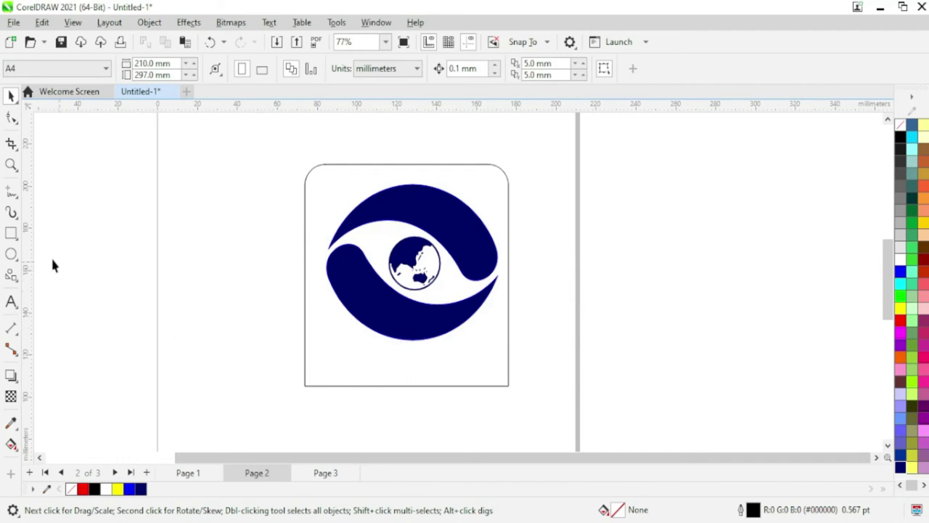
Draw a band rectangle across the tile's bottom with square (0) top corners.
click(11, 232)
drag(305, 346, 509, 385)
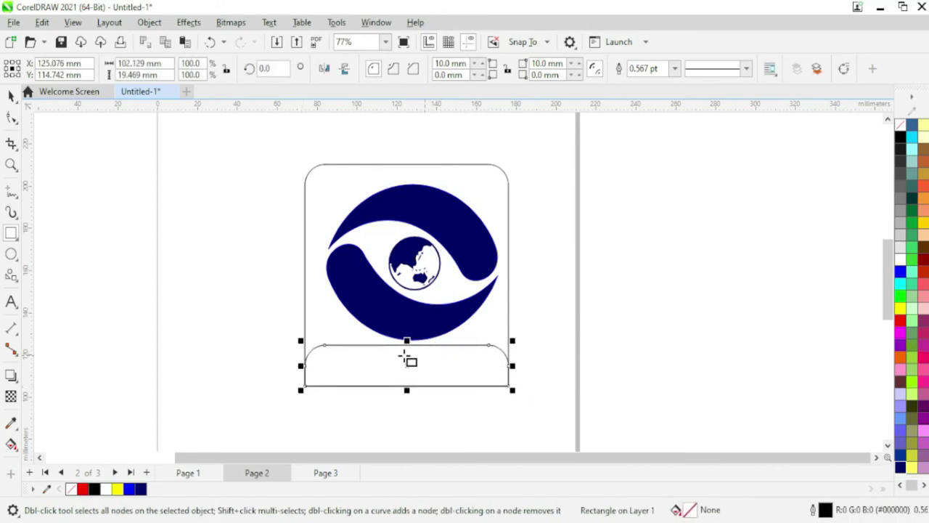
click(465, 63)
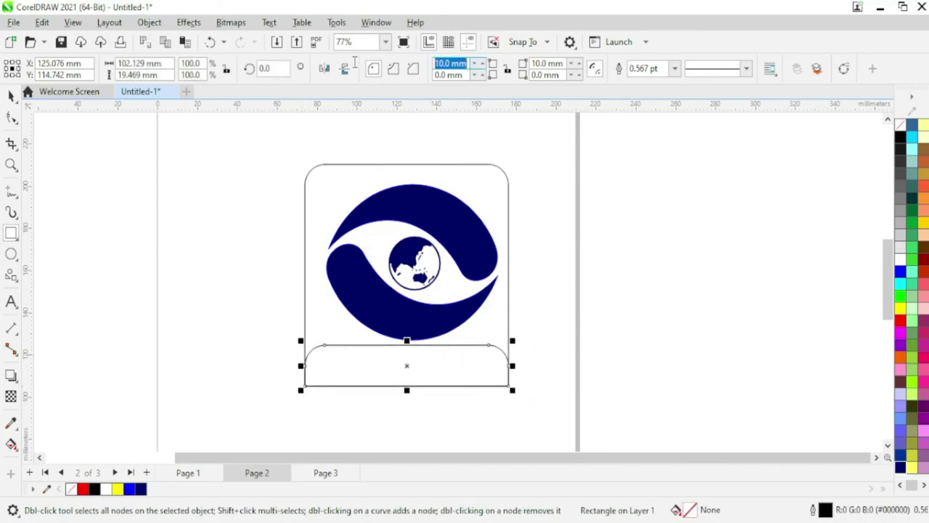
text(0)
key(Return)
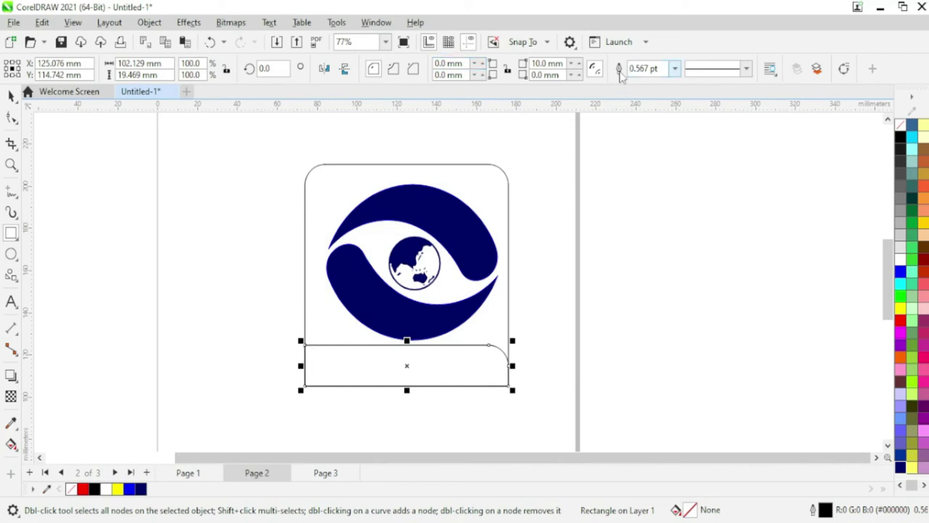
click(547, 63)
text(0)
key(Return)
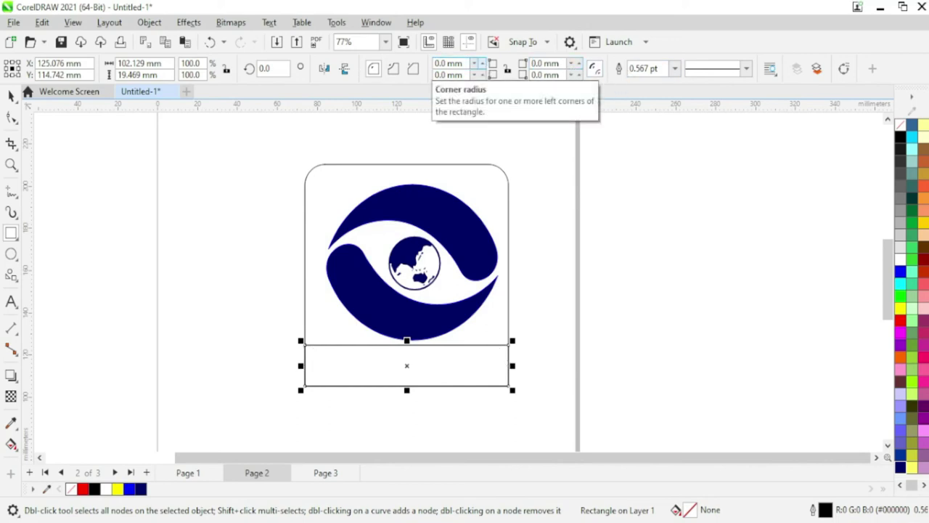
Fill the tile yellow, send it behind the logo, and fill the band navy.
click(11, 95)
click(339, 183)
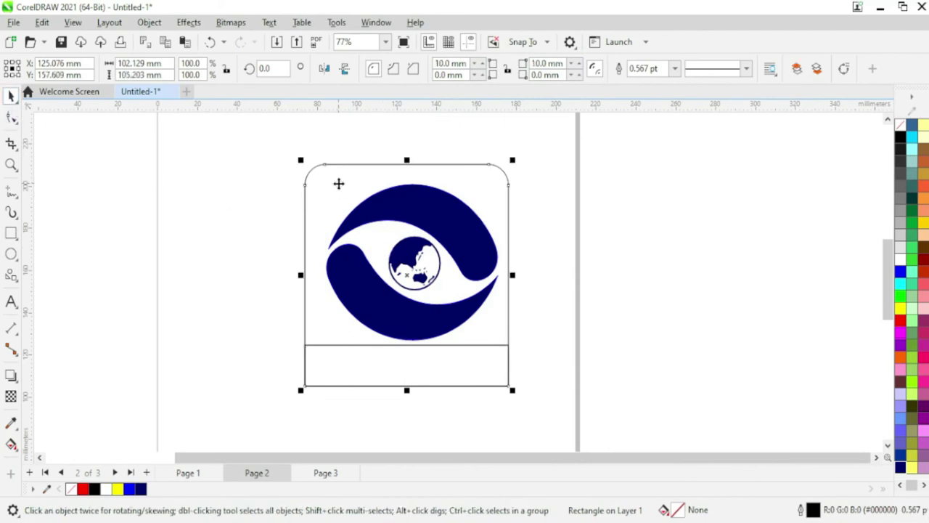
click(903, 308)
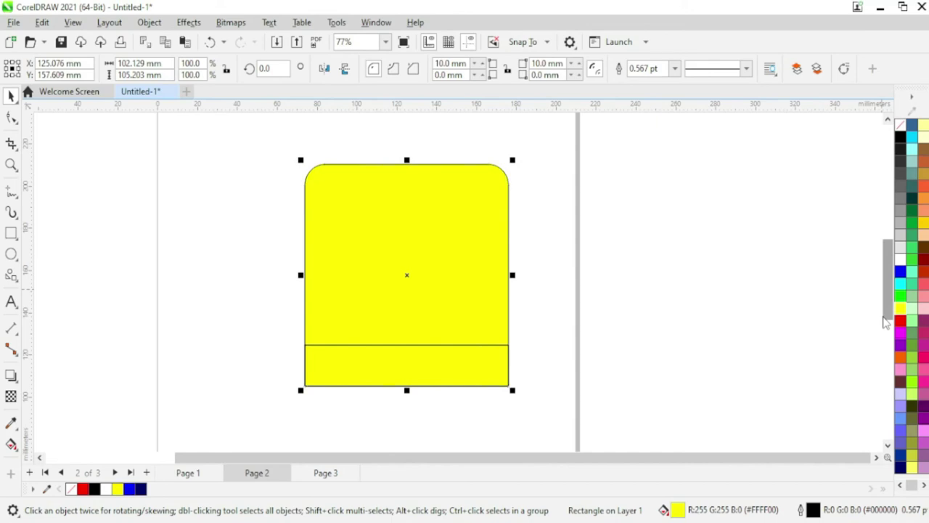
key(shift+Page_Down)
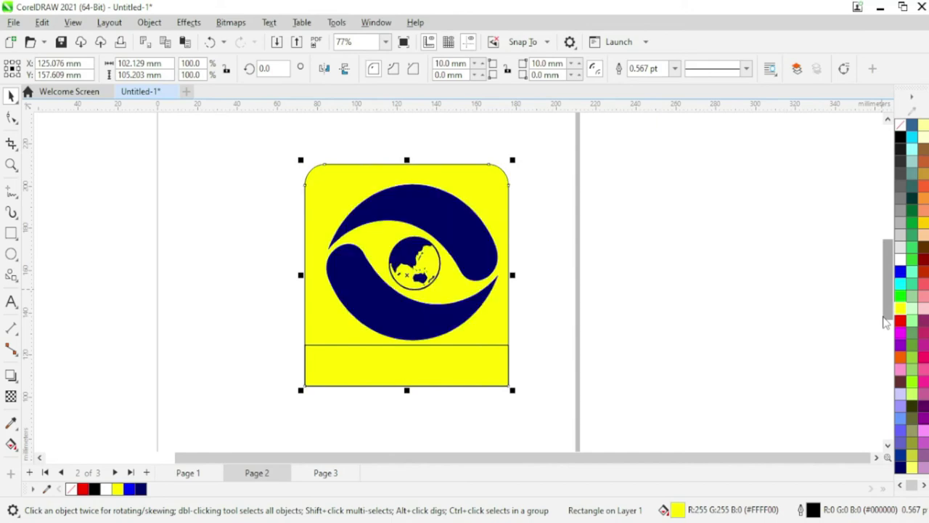
drag(272, 341, 581, 418)
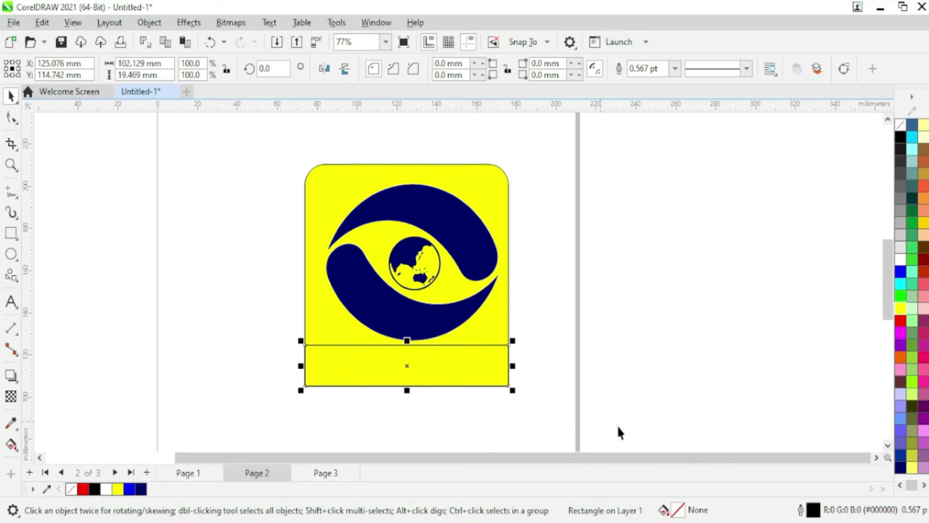
click(900, 468)
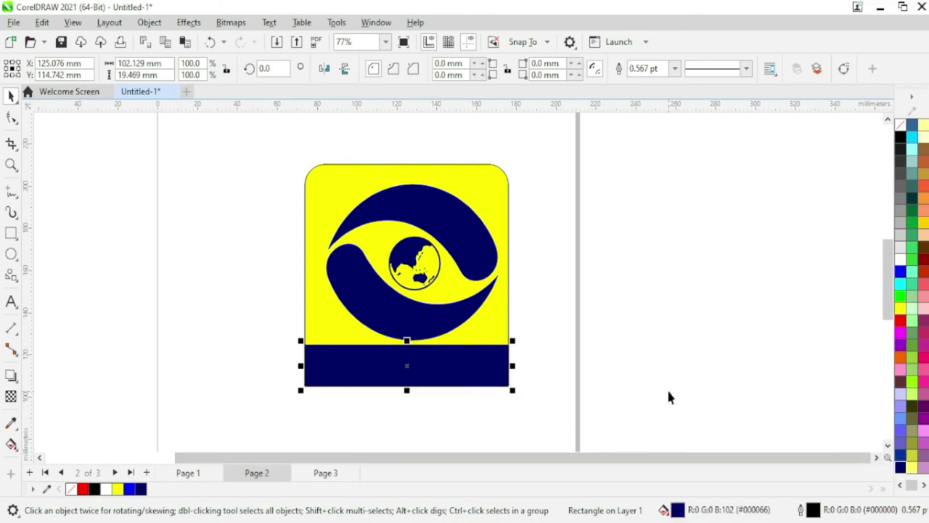
click(634, 358)
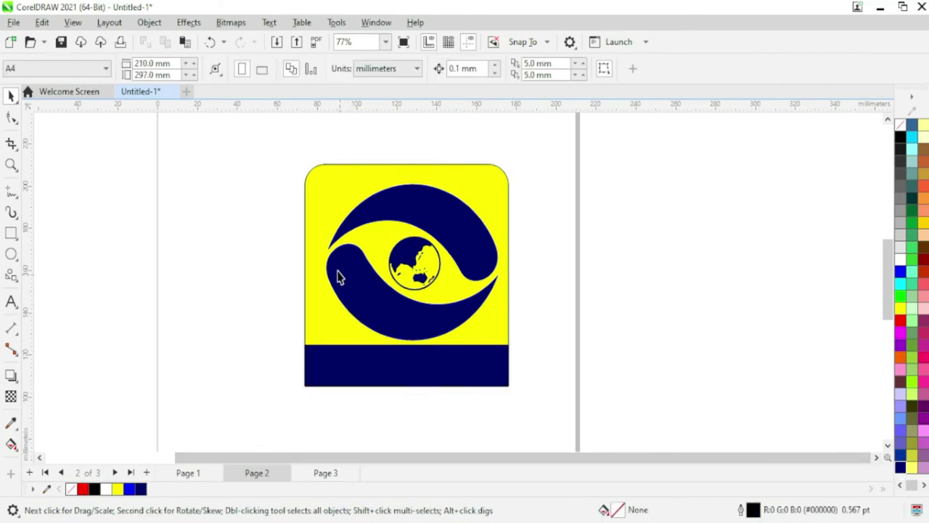
Add the text NATIONAL in Arial Black, moved and enlarged to fill the navy band.
click(11, 302)
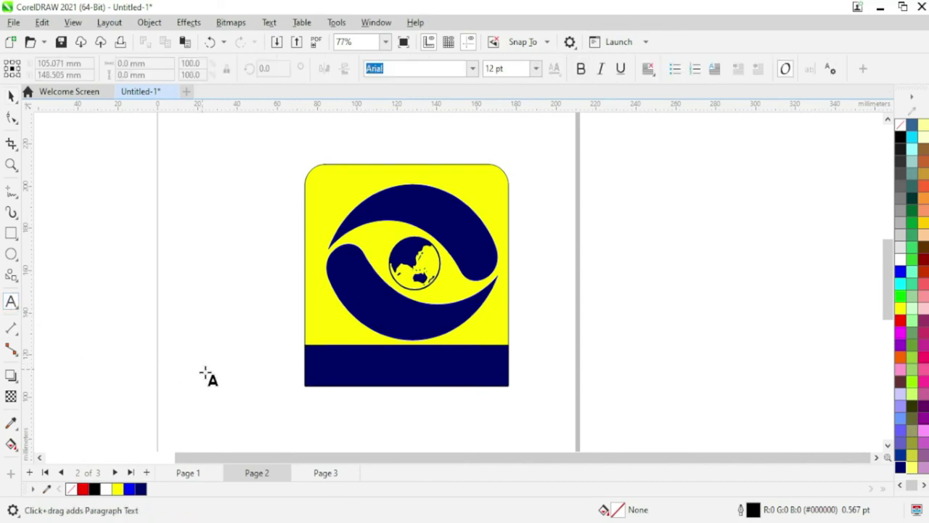
text(N)
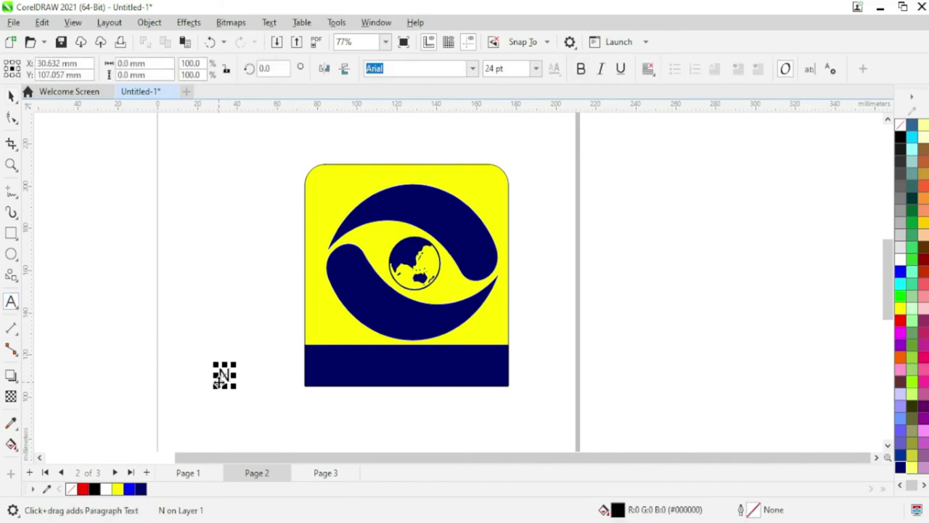
text(ATIONAL)
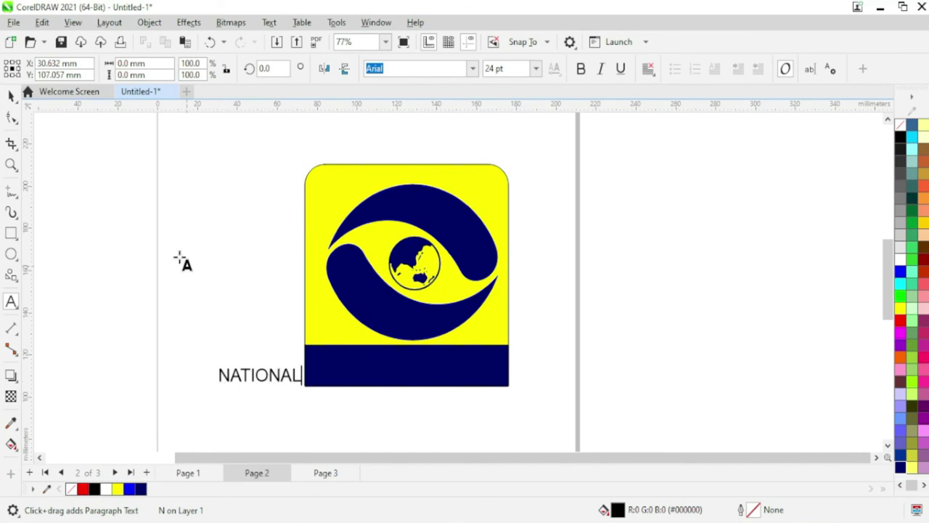
click(10, 97)
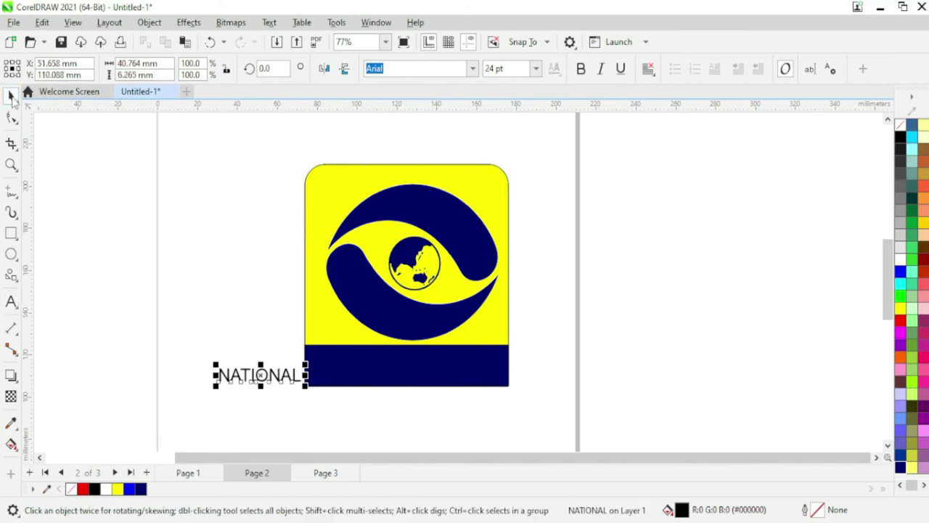
click(473, 68)
click(430, 113)
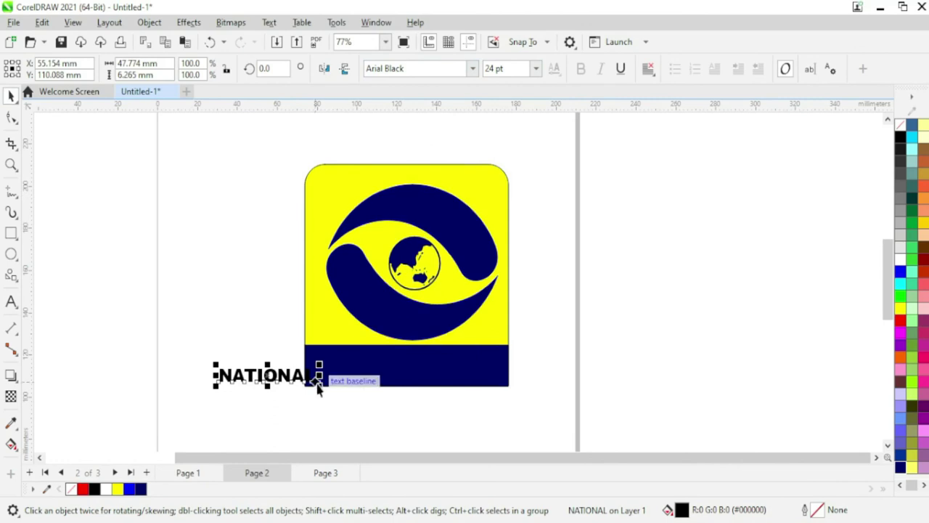
drag(317, 388, 425, 390)
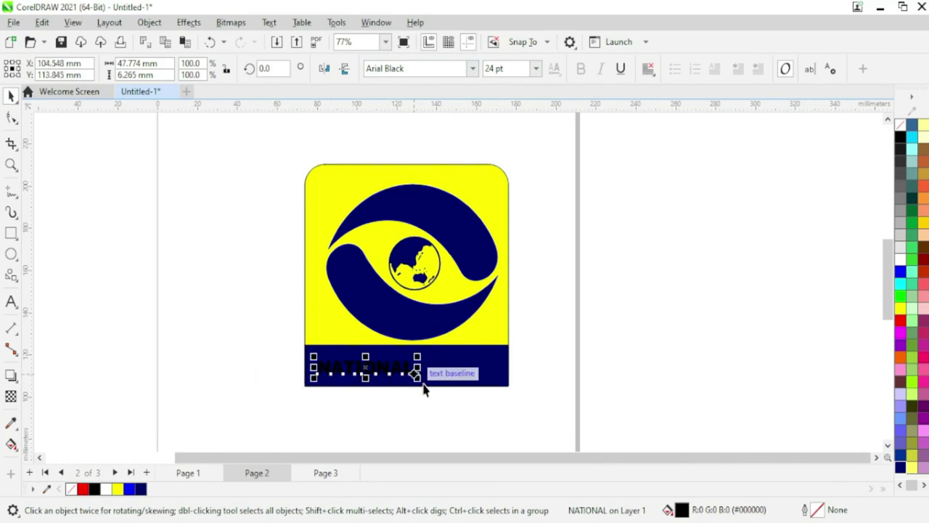
drag(425, 390, 507, 386)
drag(449, 366, 448, 363)
Centre NATIONAL in the band and fill only the text white.
drag(279, 332, 517, 408)
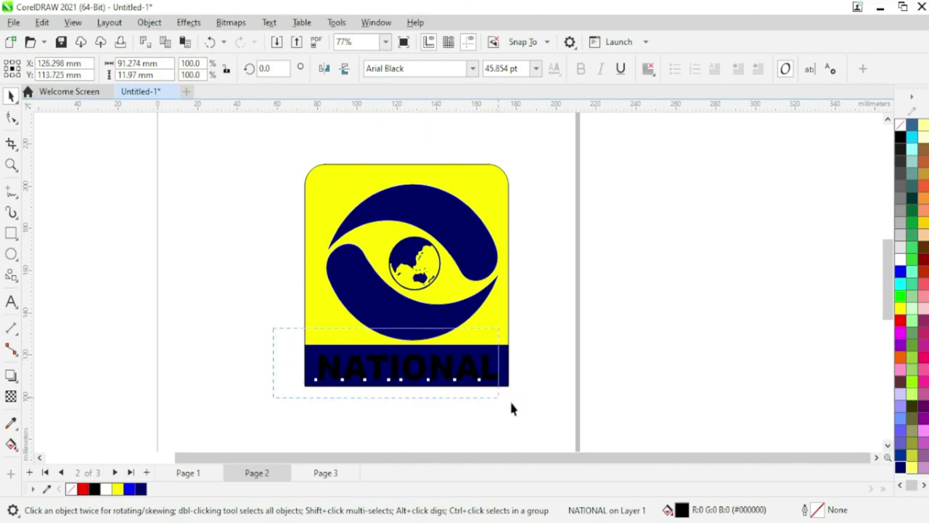
key(c)
key(e)
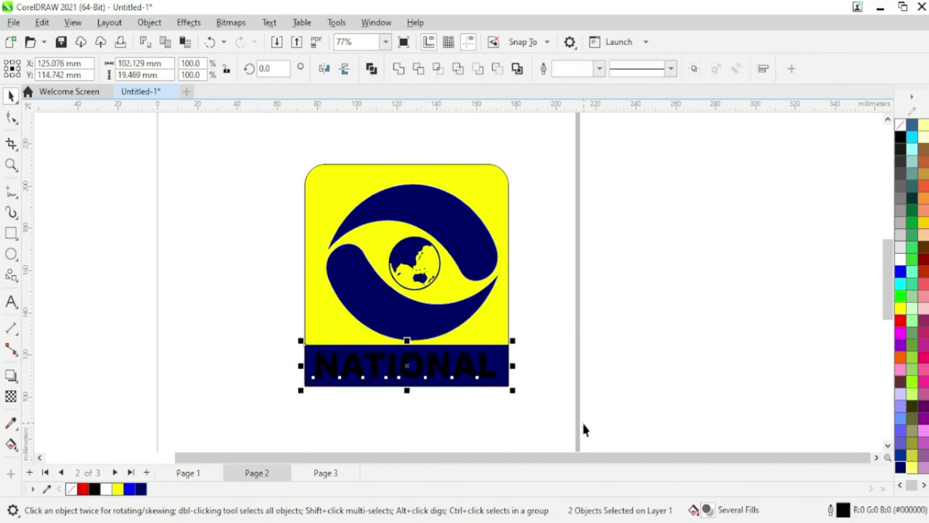
click(901, 260)
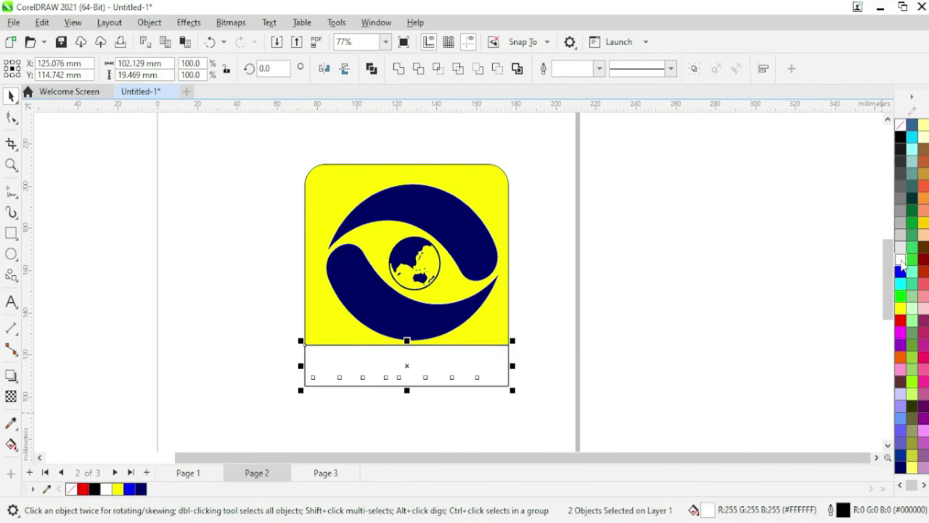
key(ctrl+z)
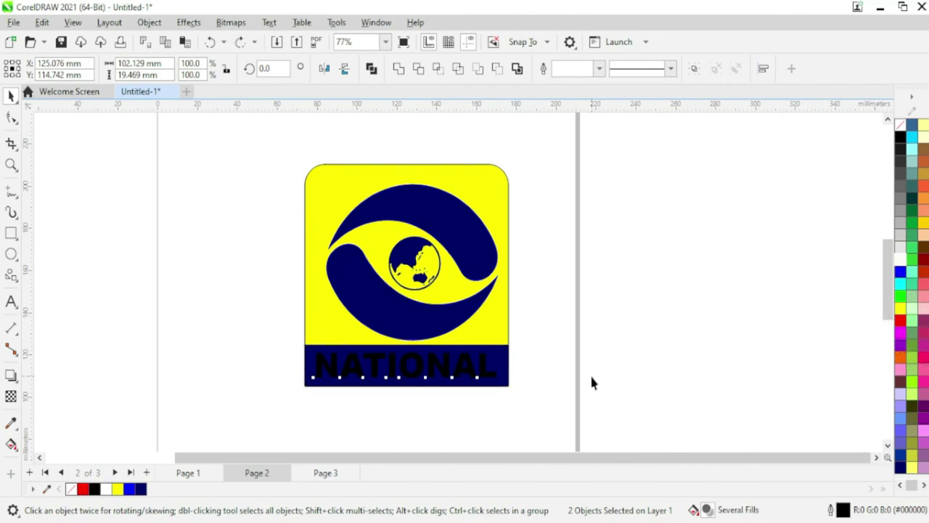
key(Escape)
click(418, 370)
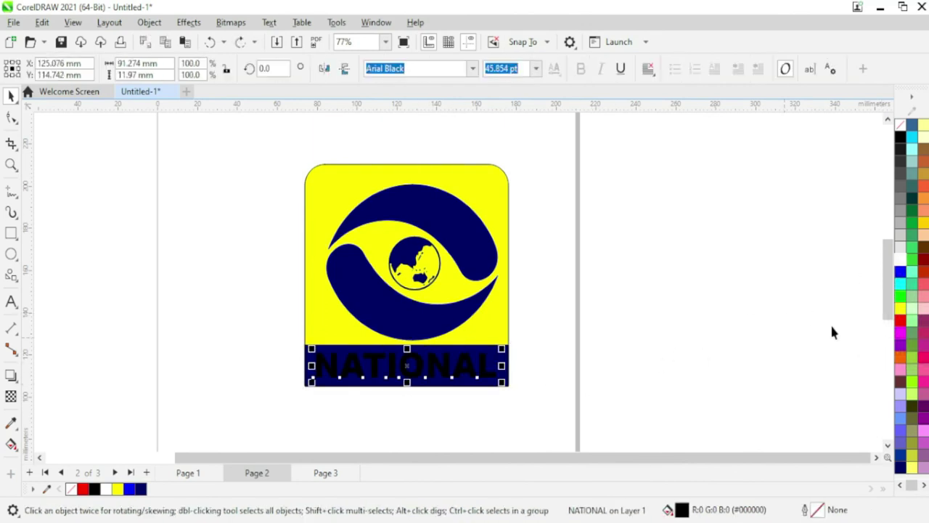
click(901, 260)
click(701, 354)
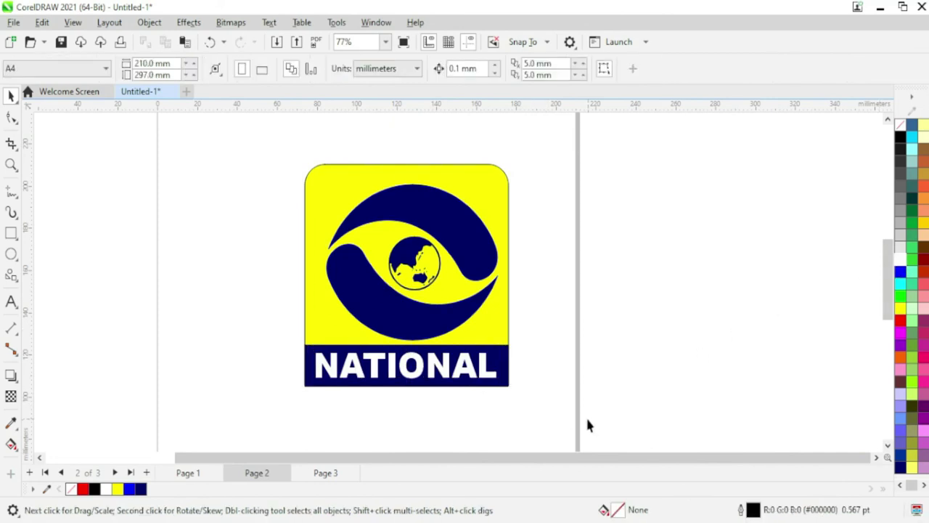
Group the tile, band, eye and NATIONAL text, zoom to them, and preview full screen.
drag(283, 322, 247, 124)
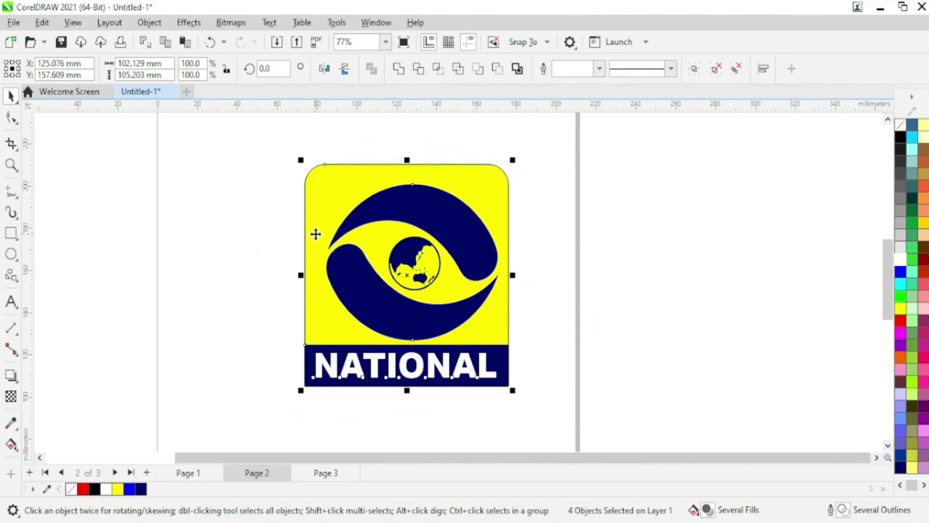
key(ctrl+g)
key(shift+F2)
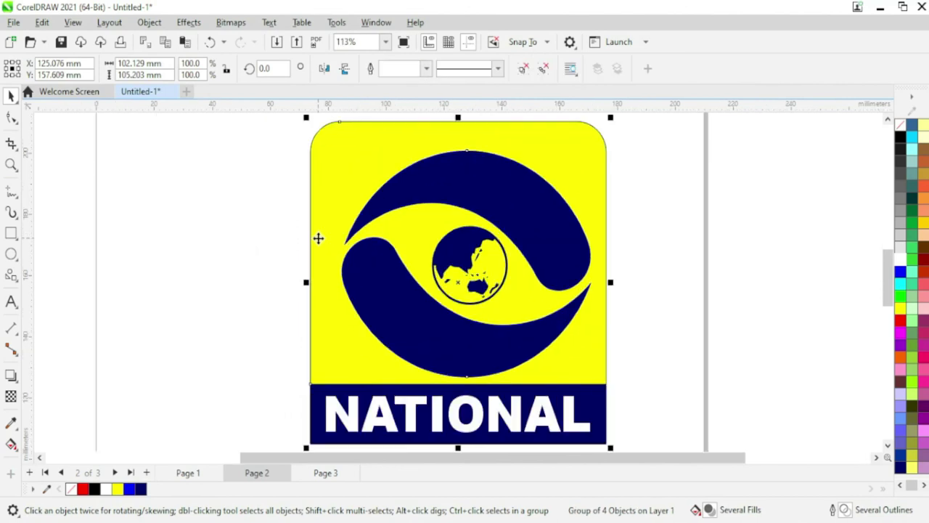
key(F9)
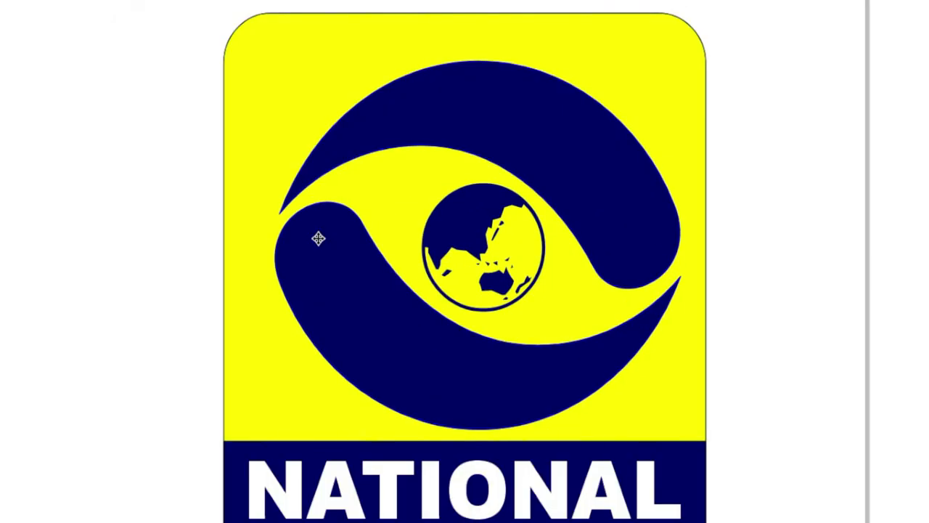